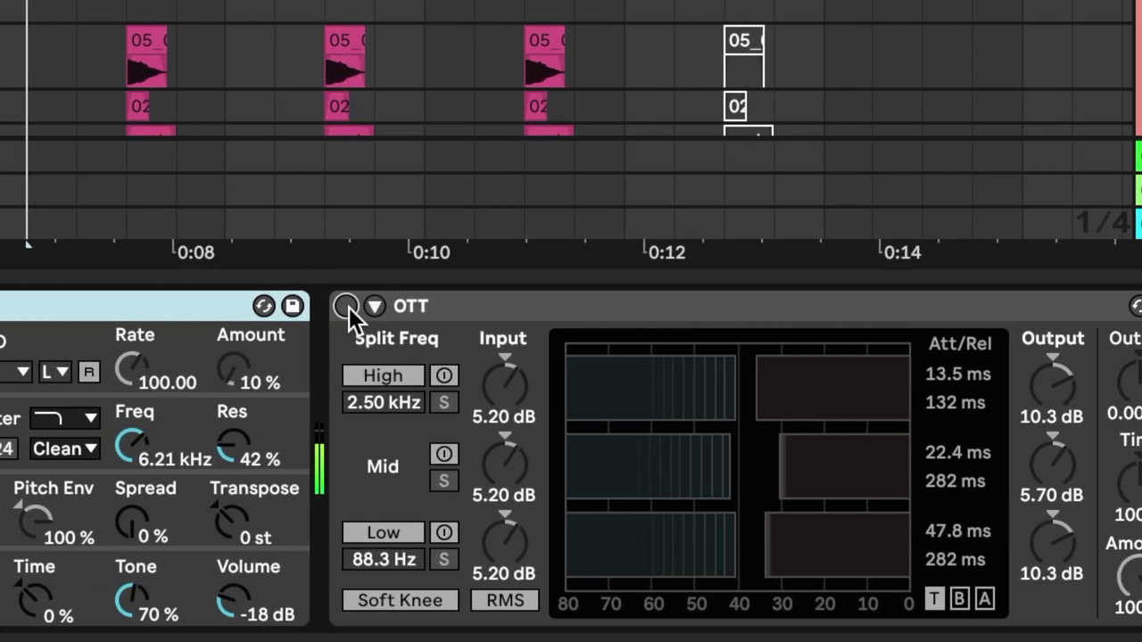
Turn on the OTT, Shifter, Saturator and Phaser-Flanger devices along the chain
left_click(346, 306)
scroll(349, 307, "right", 10)
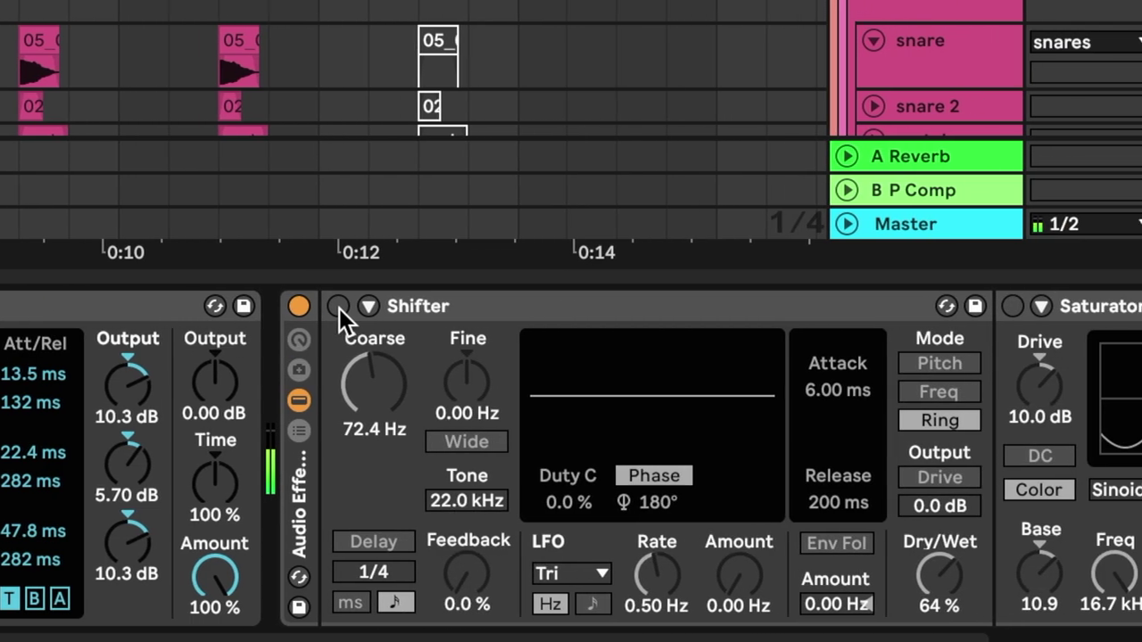
left_click(460, 306)
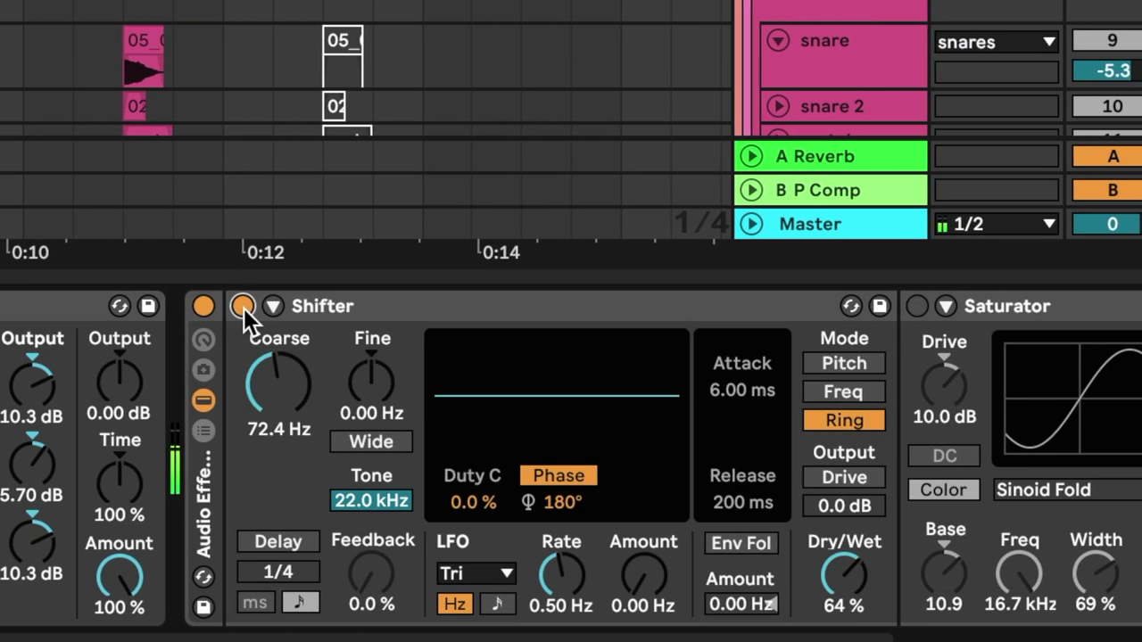
scroll(243, 308, "right", 5)
scroll(243, 308, "right", 10)
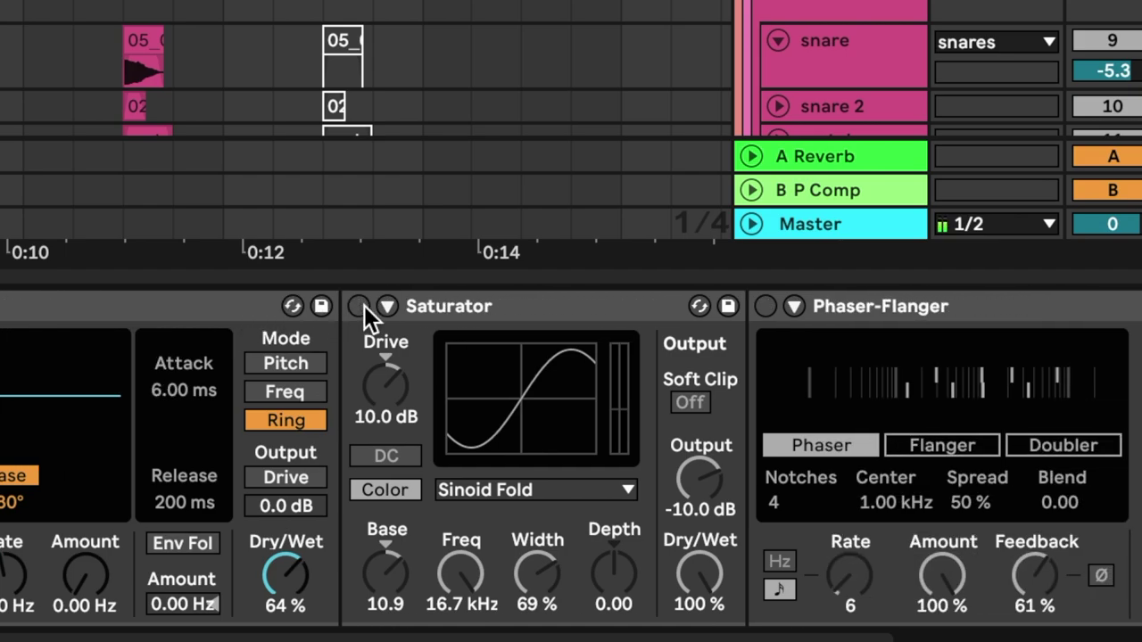
left_click(358, 306)
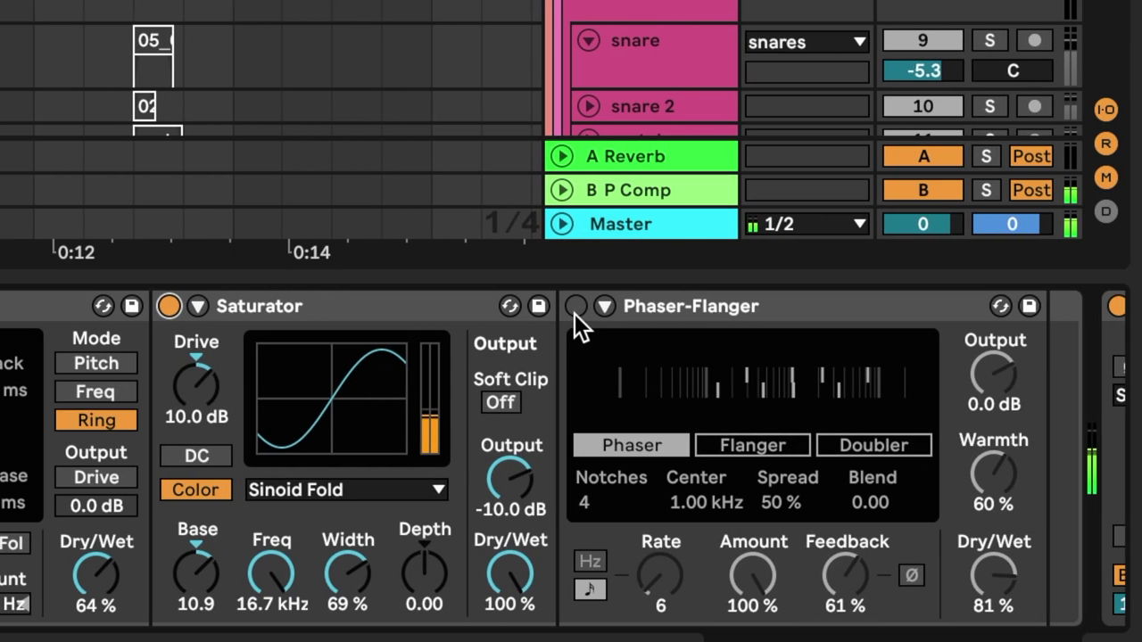
left_click(574, 311)
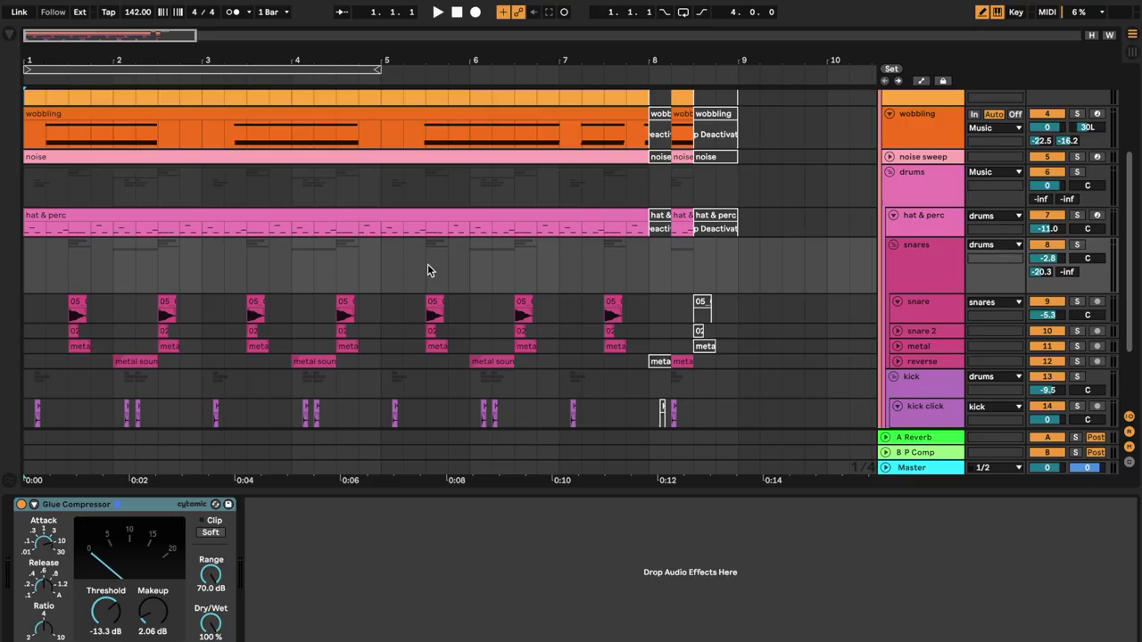
In the Browser, go to Audio Effects > Modulators and select Envelope Follower
key("super+alt+b")
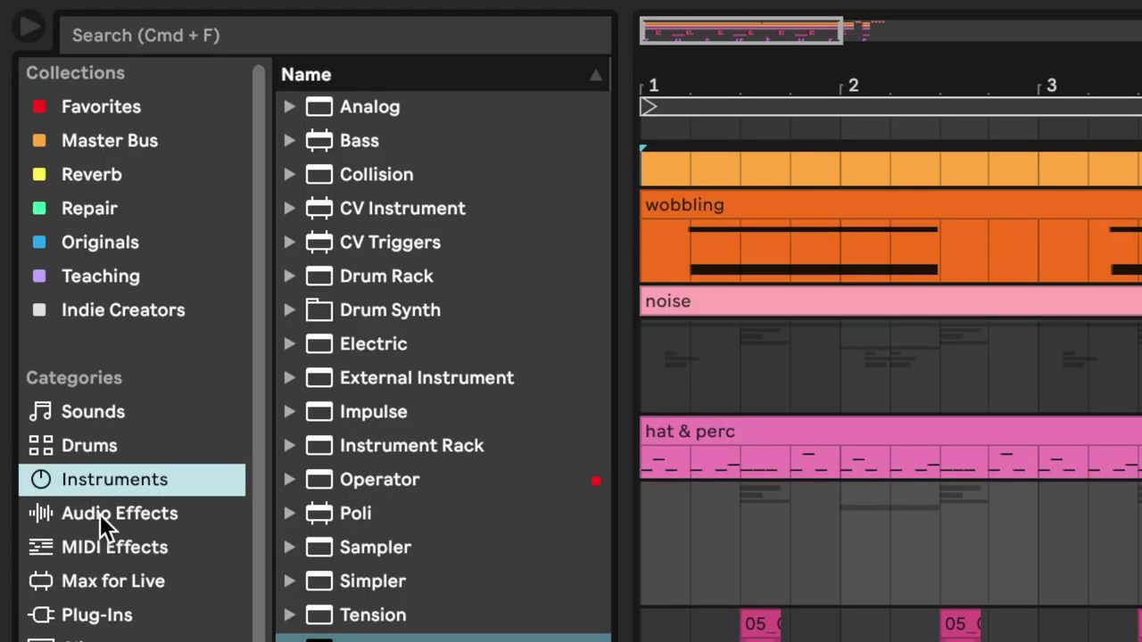
left_click(41, 252)
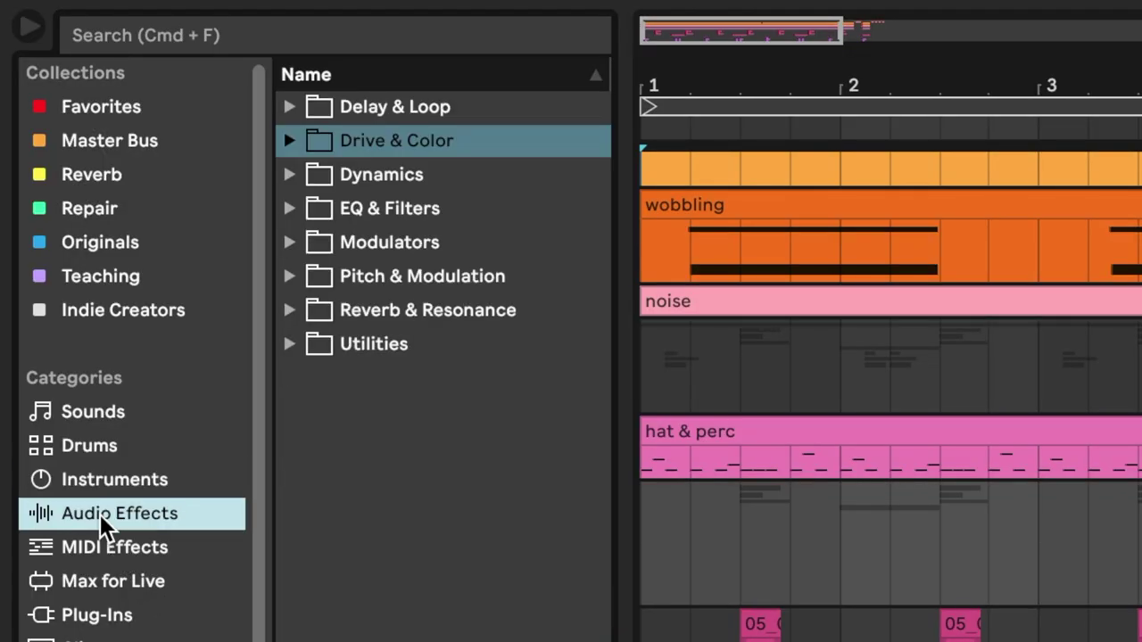
left_click(290, 242)
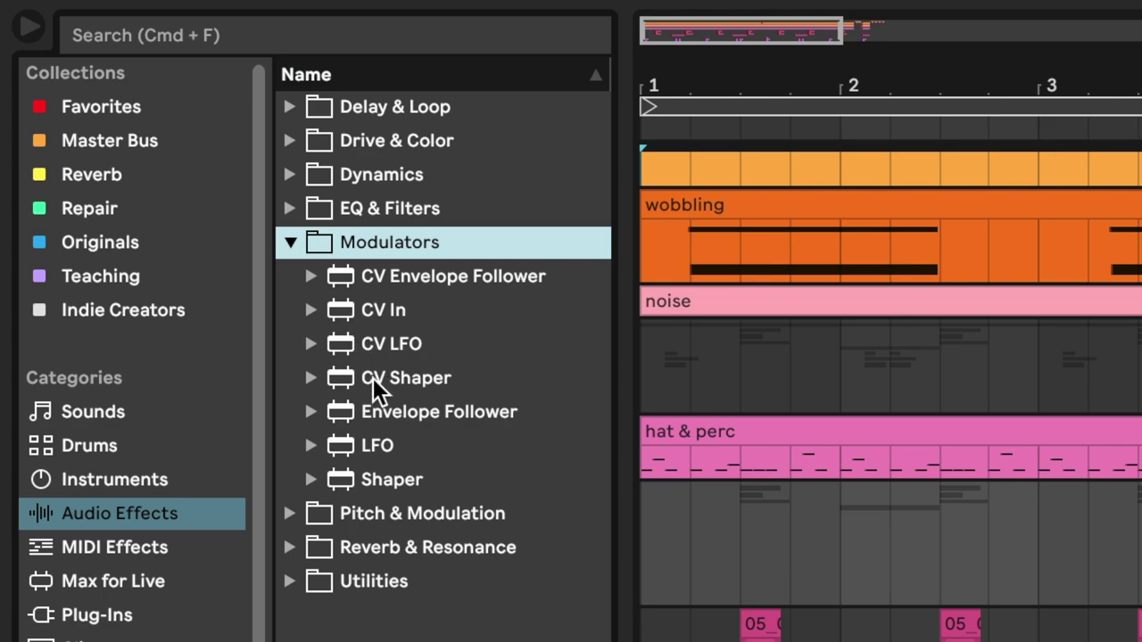
left_click(379, 411)
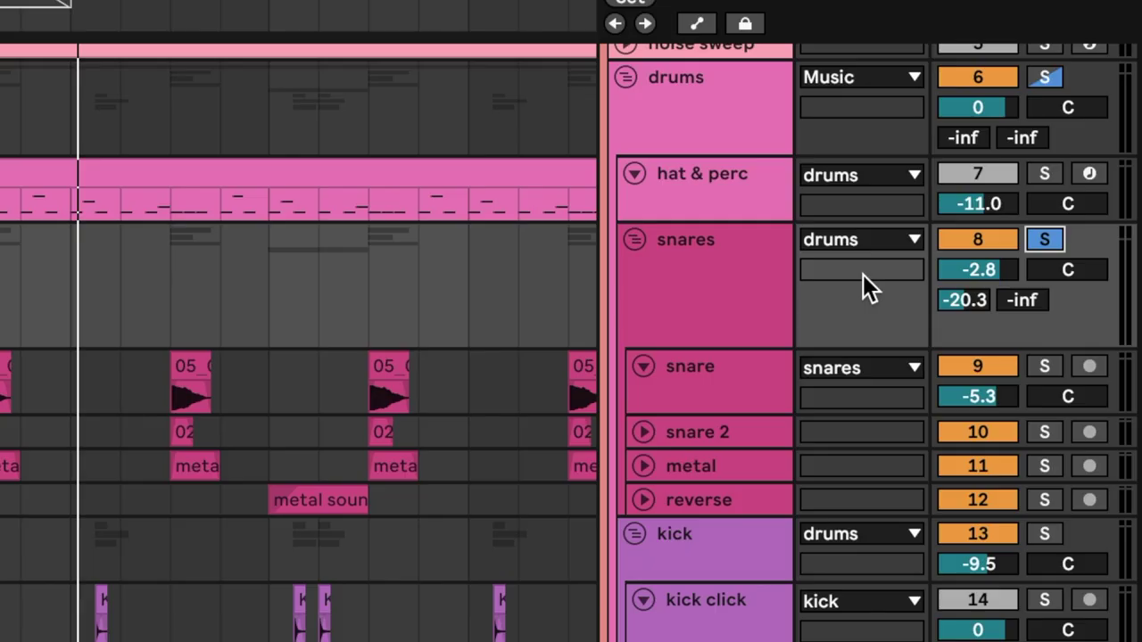
Solo the bass track and arm the Envelope Follower's Map button
scroll(862, 275, "up", 5)
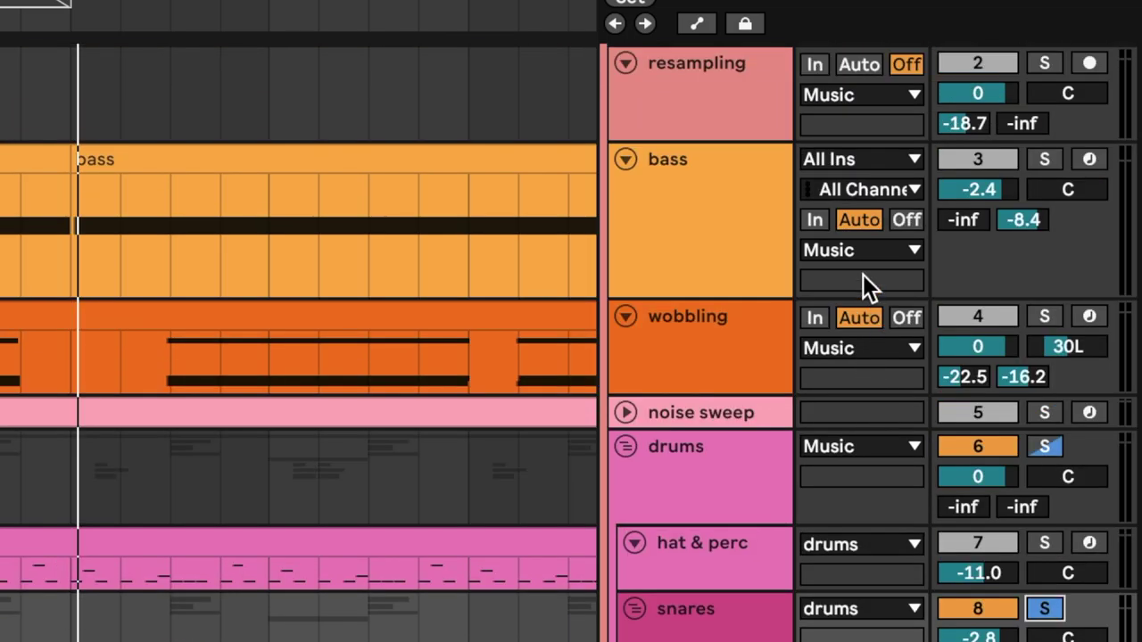
left_click(1043, 161)
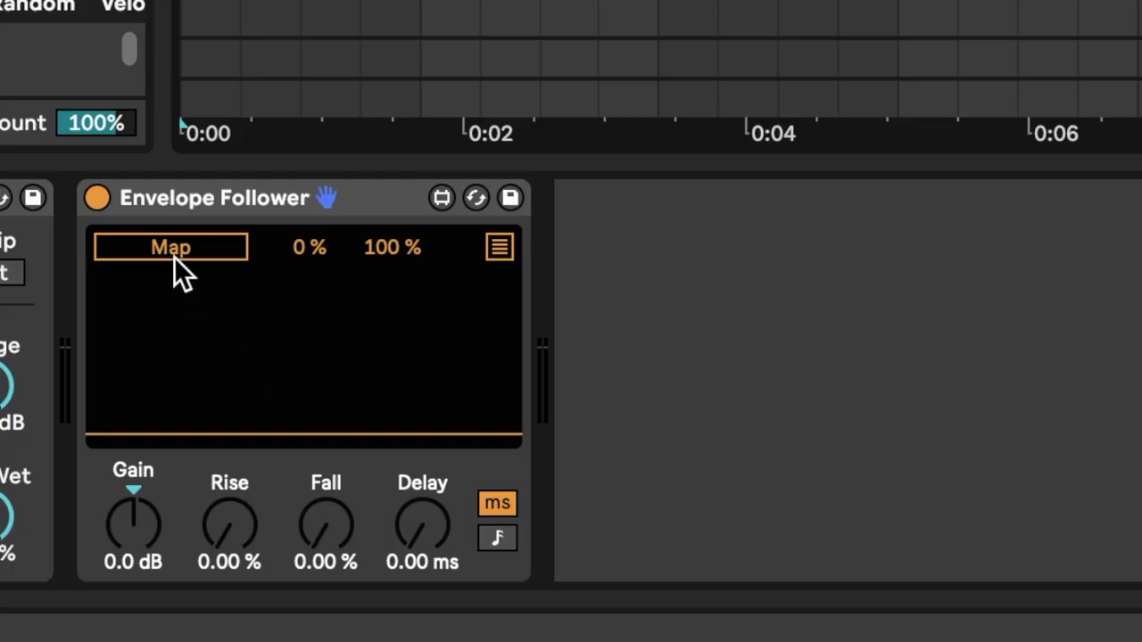
left_click(169, 247)
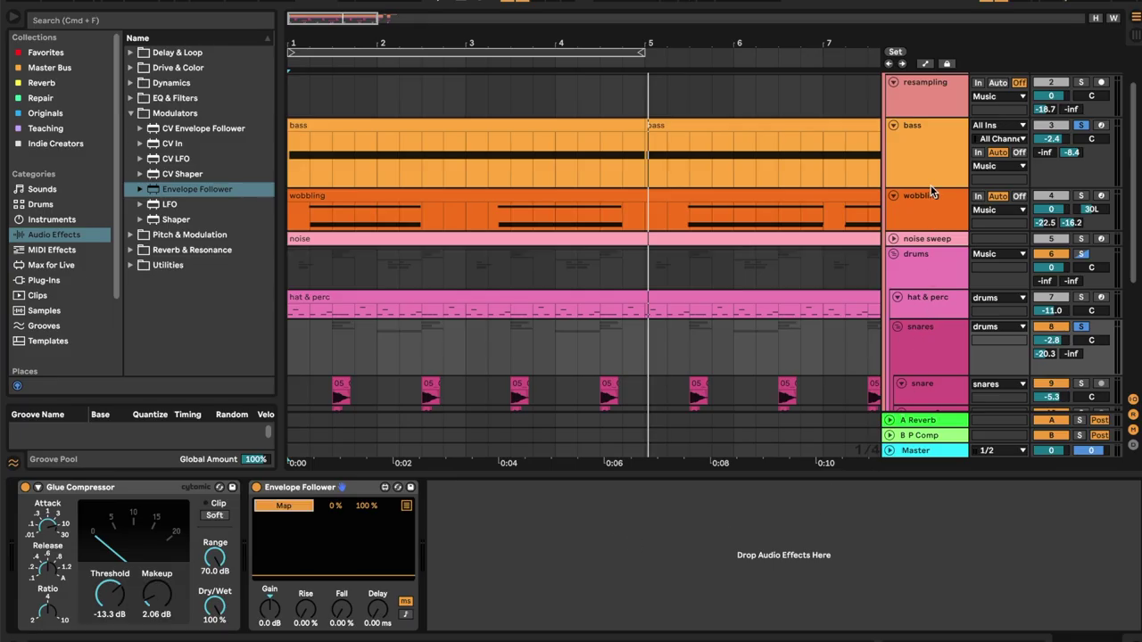
Assign the bass track Shifter's Feedback to the Envelope Follower with the song playing
left_click(926, 154)
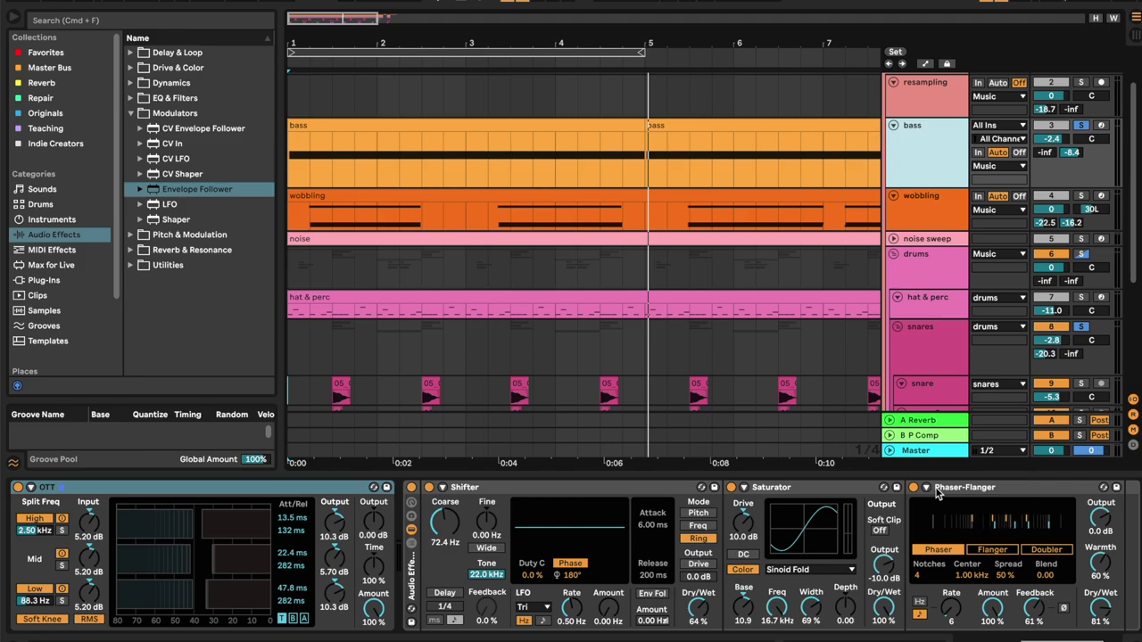
left_click(938, 493)
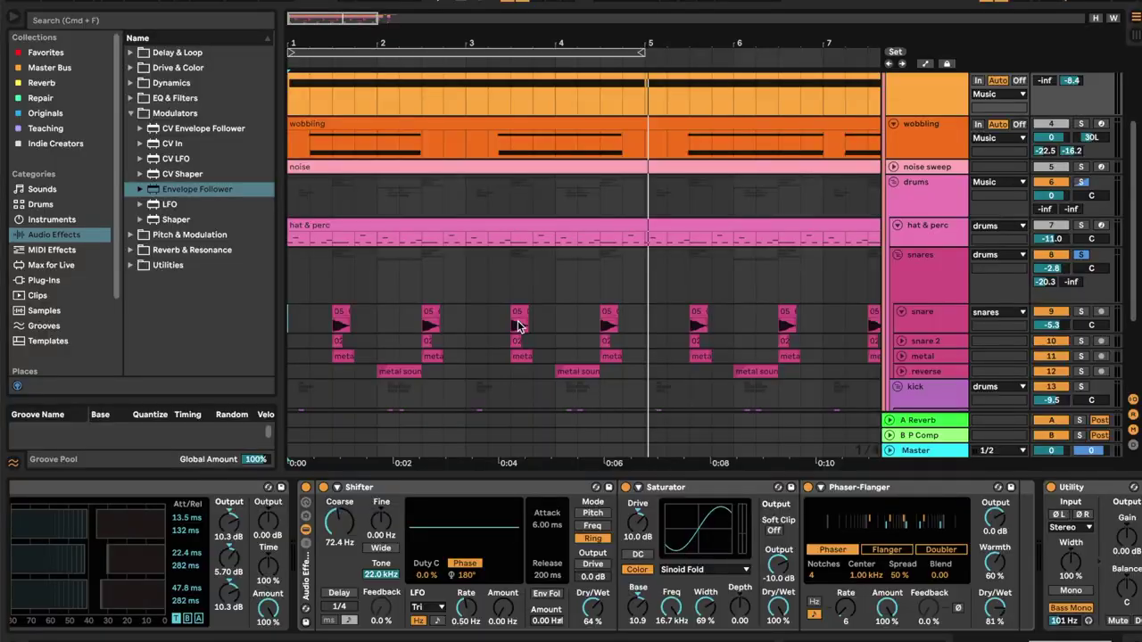
key("space")
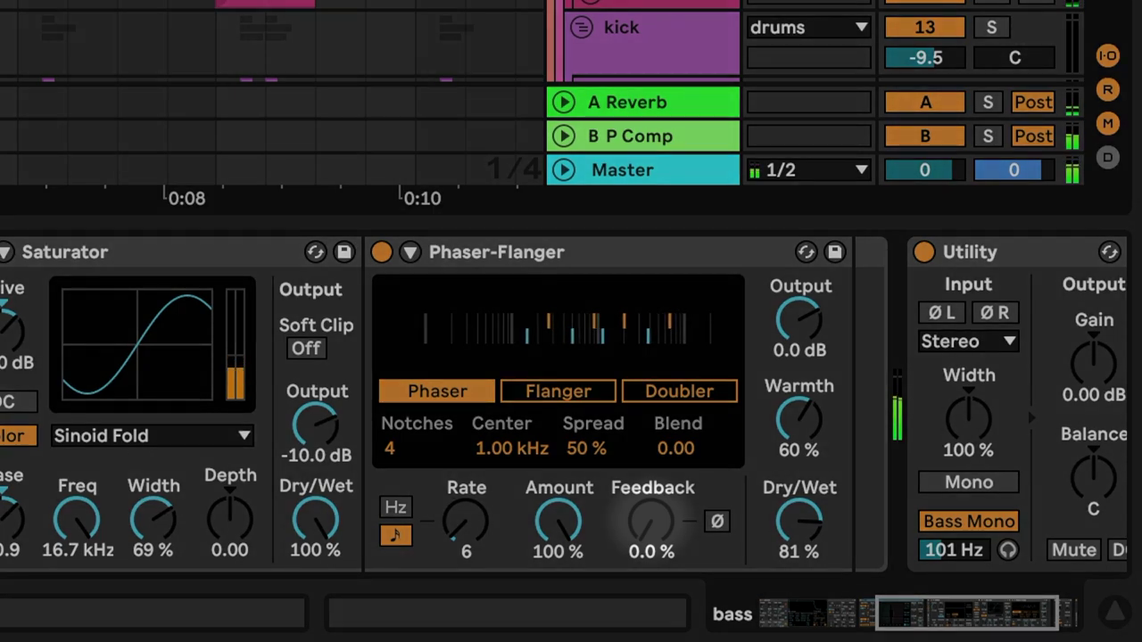
left_click_drag(927, 609, 928, 604)
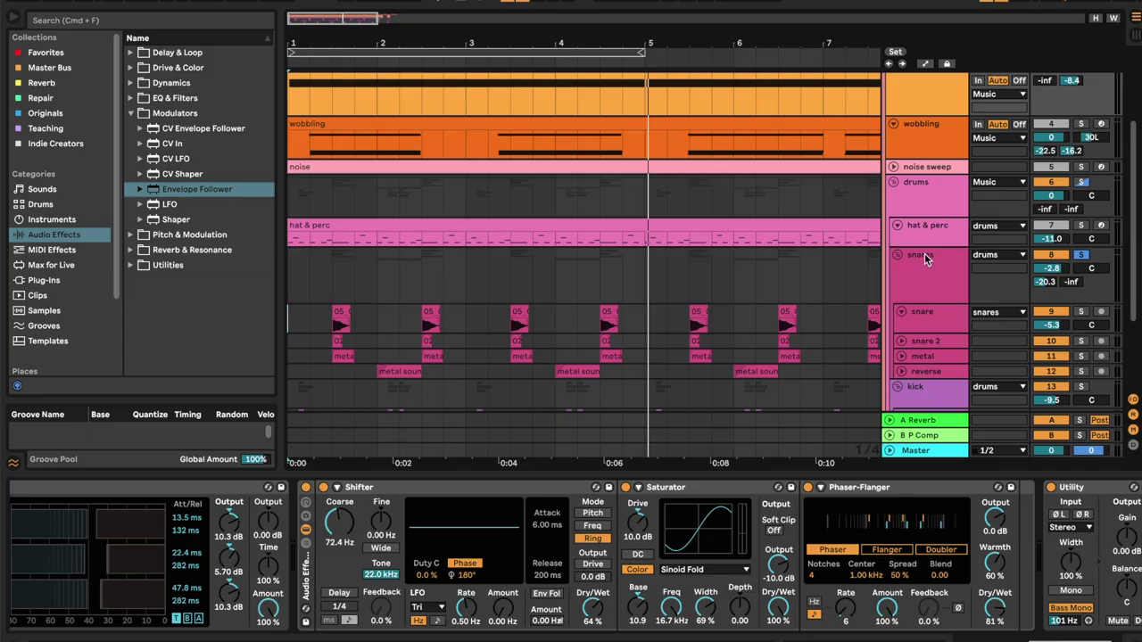
On the snares group, set the Envelope Follower Gain to 8.1 dB and start playback
left_click(924, 257)
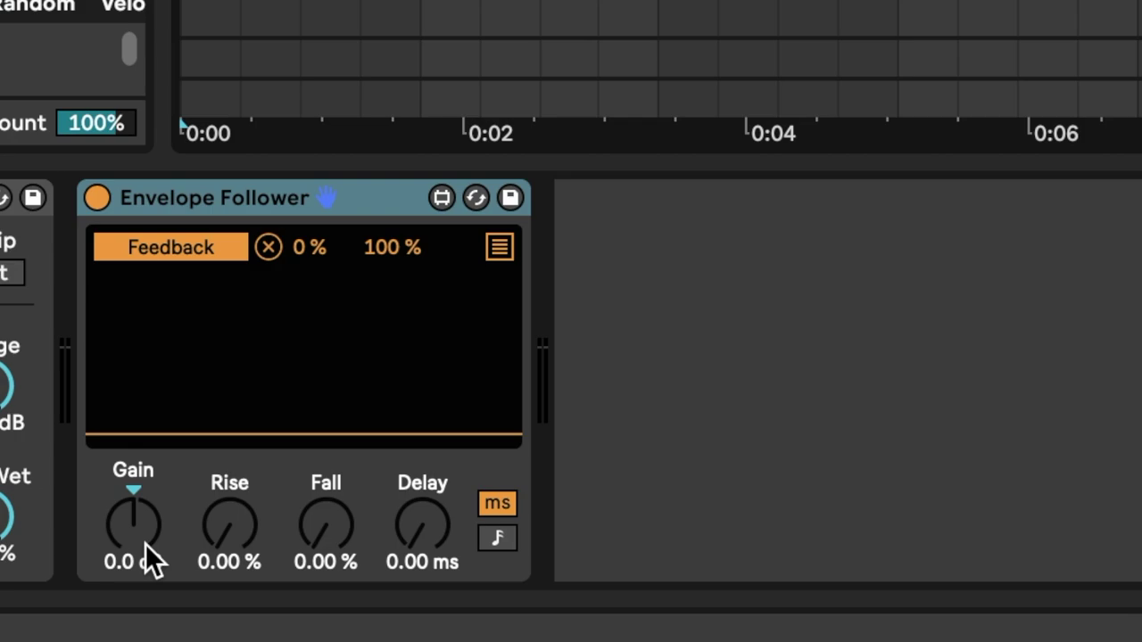
left_click_drag(145, 543, 145, 500)
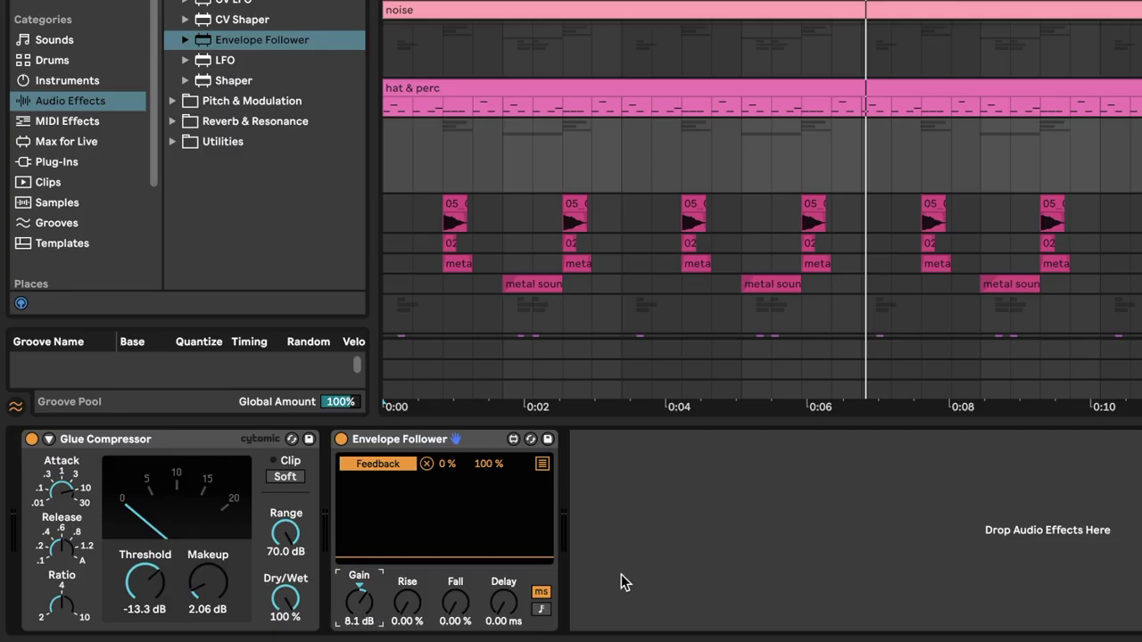
key("space")
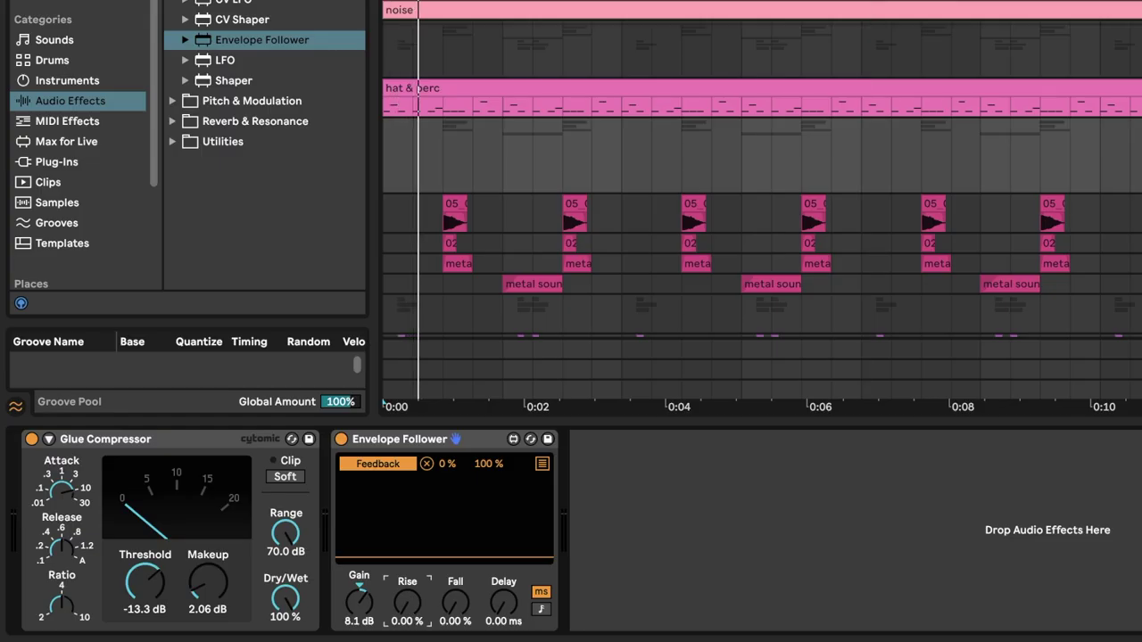
Leave the follower's Rise at 0 % and lengthen its Fall to 69.3 %
left_click_drag(407, 603, 407, 484)
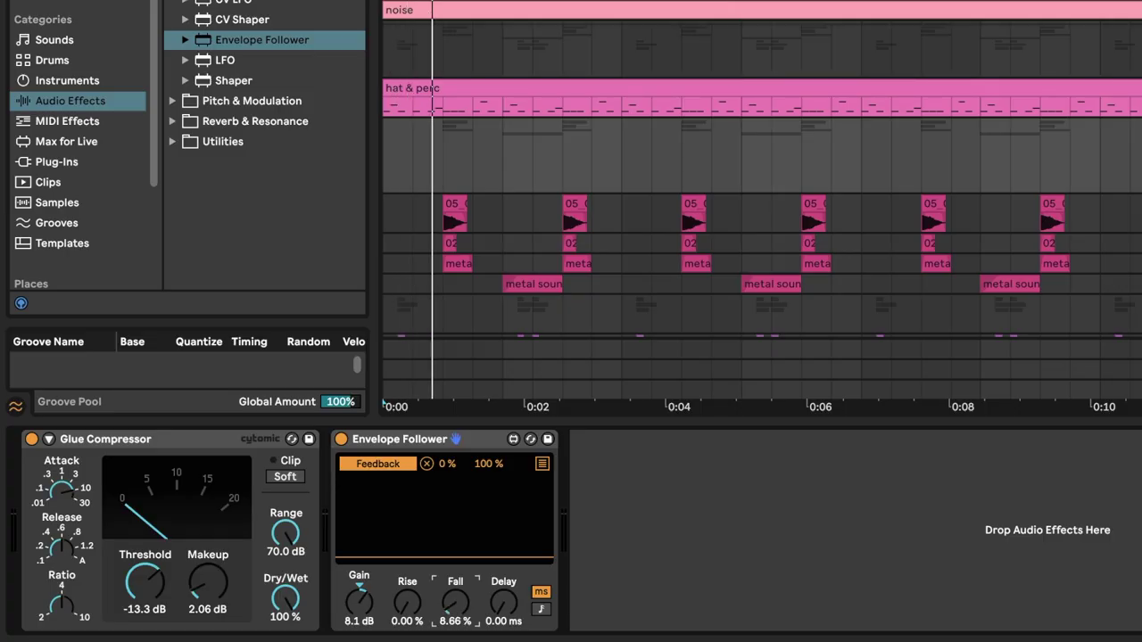
left_click_drag(455, 602, 455, 574)
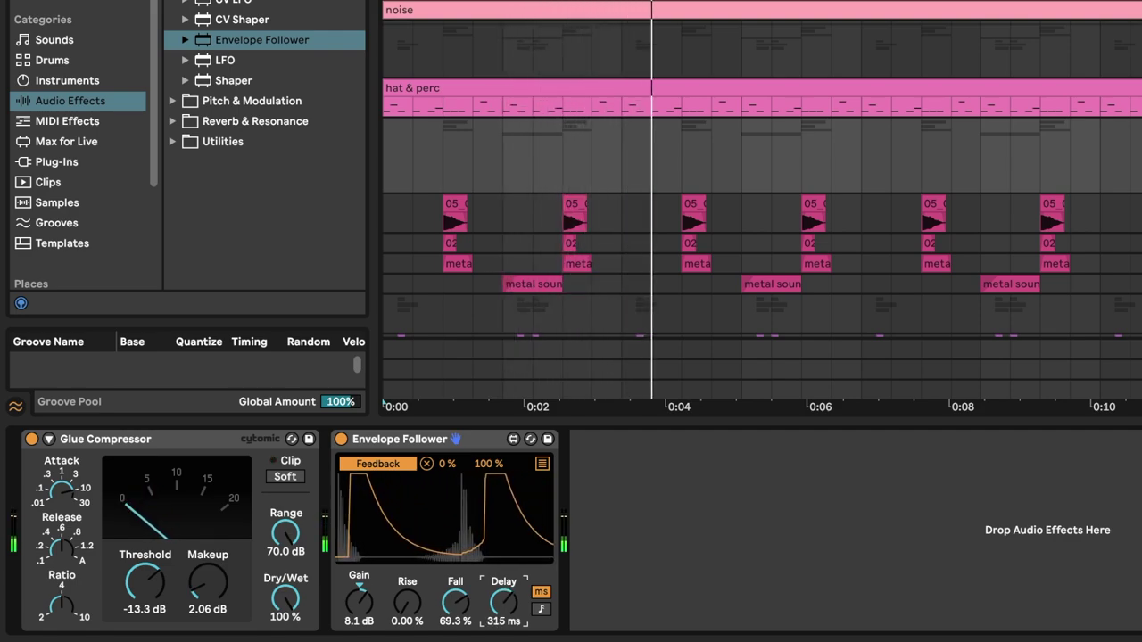
Set Delay to 315 ms and map a second slot to the Shifter's Coarse, now 1.00 Hz
left_click_drag(504, 604, 506, 609)
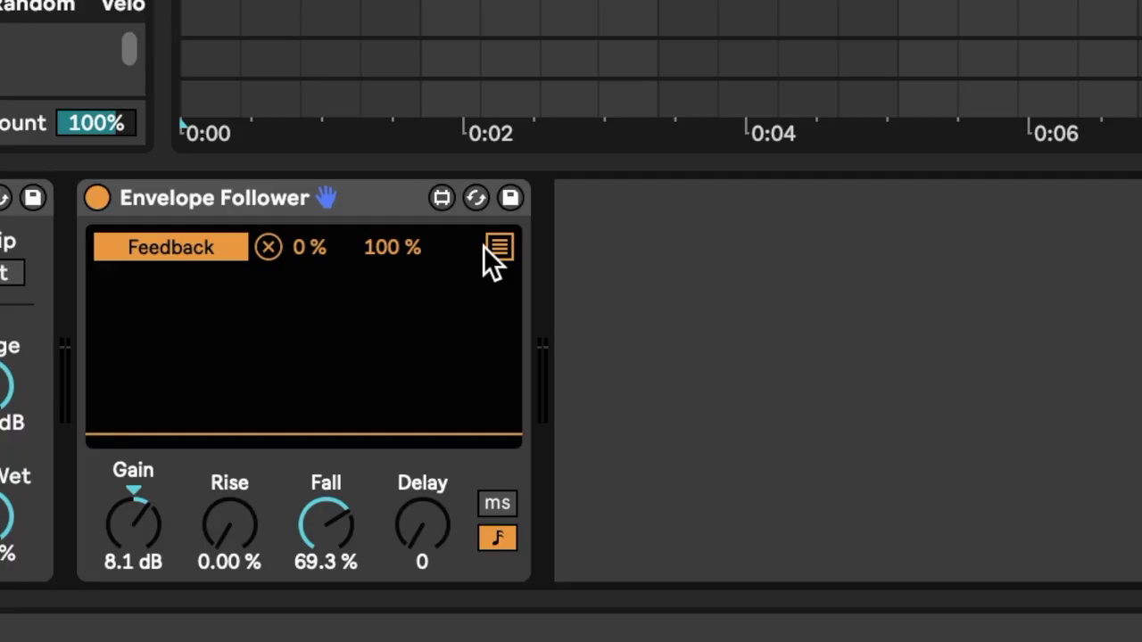
left_click(497, 250)
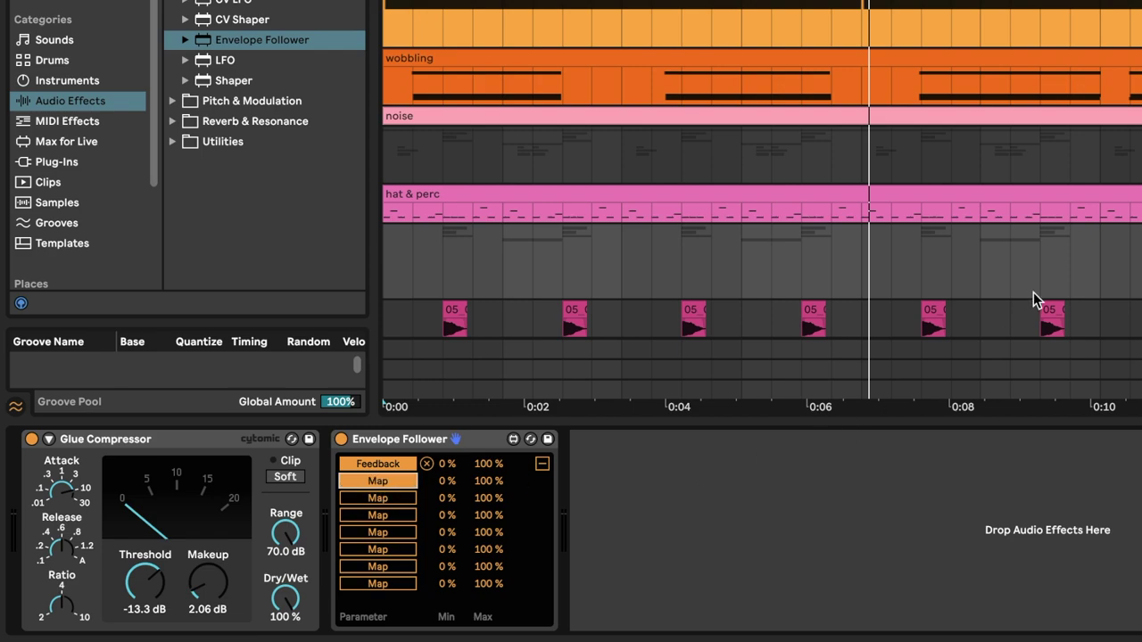
left_click(384, 318)
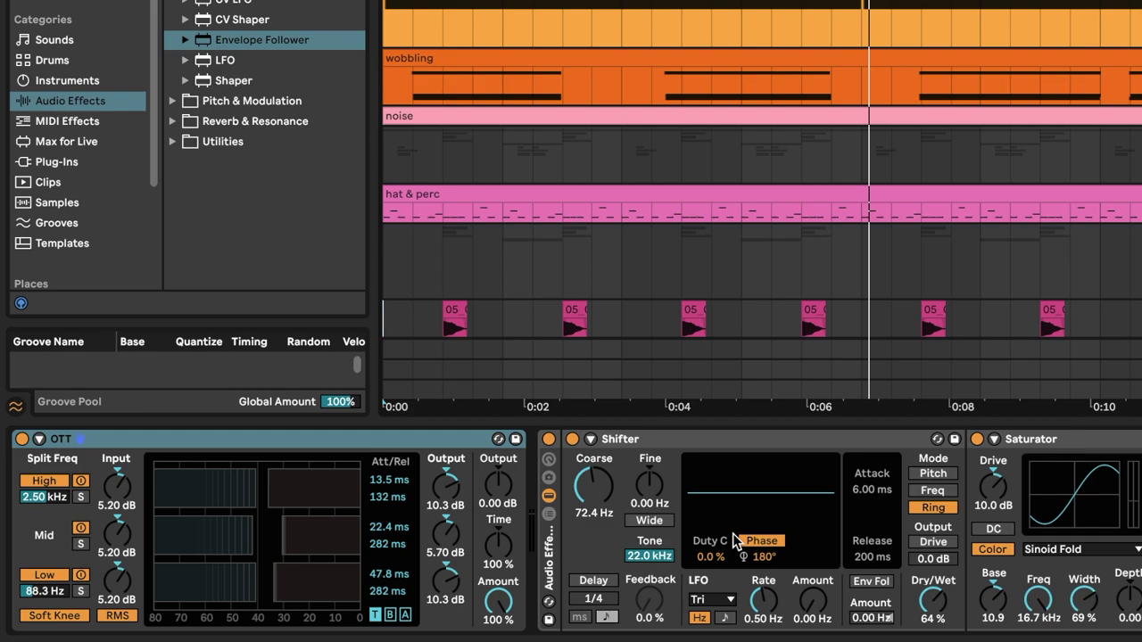
left_click_drag(584, 495, 596, 503)
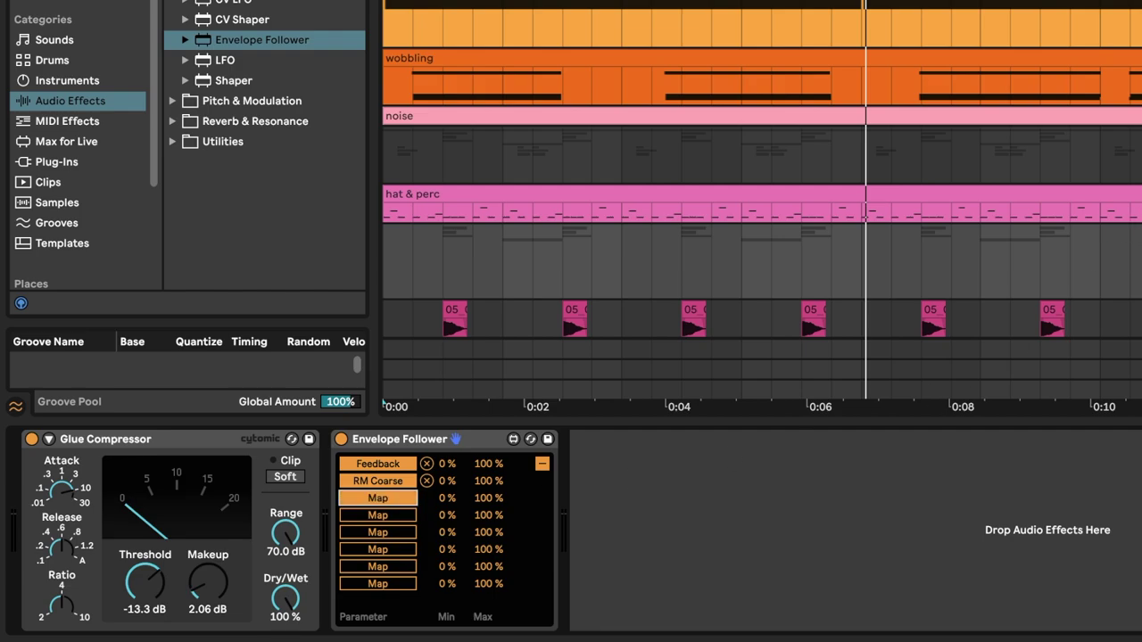
left_click(383, 318)
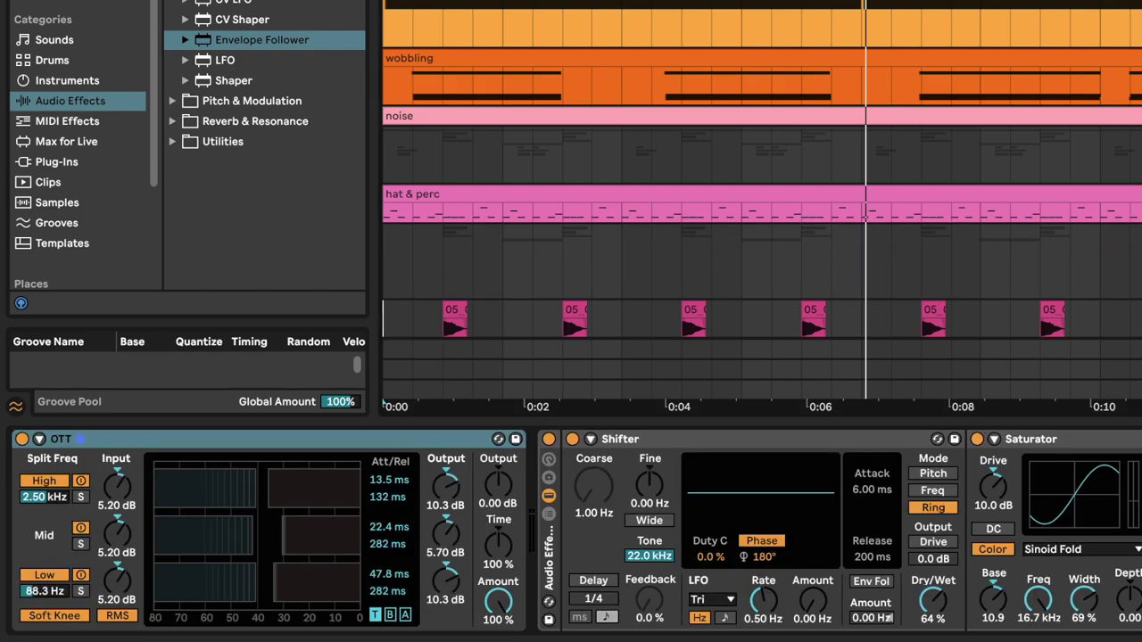
Map the Simpler's Filter Freq to the follower and set that mapping's range to 37–100 %
scroll(761, 555, "left", 3)
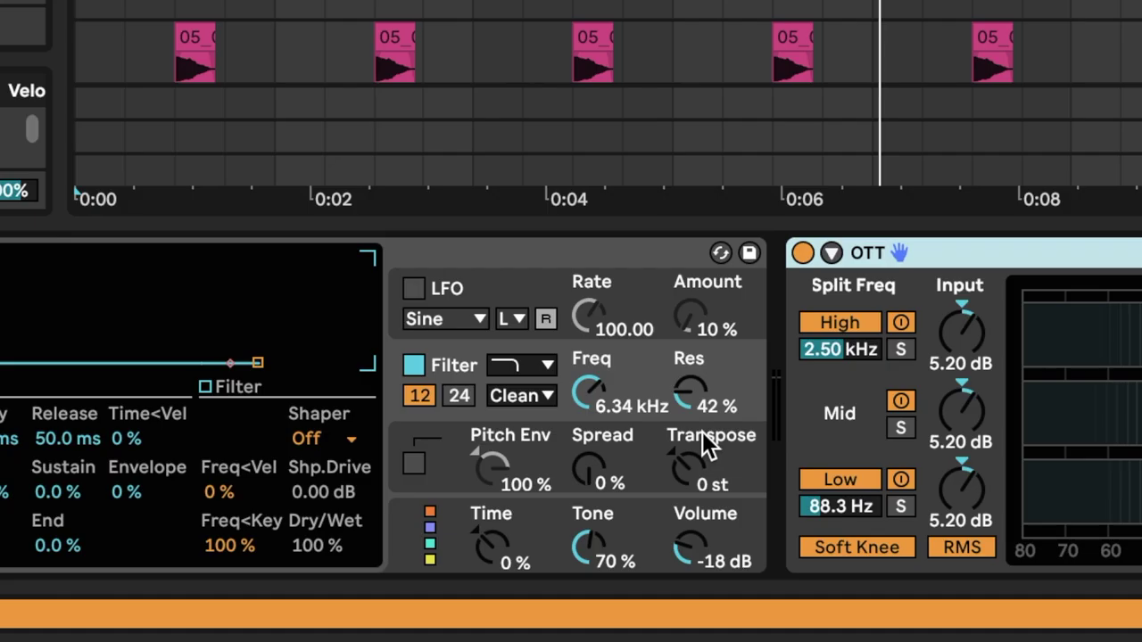
left_click_drag(599, 388, 599, 388)
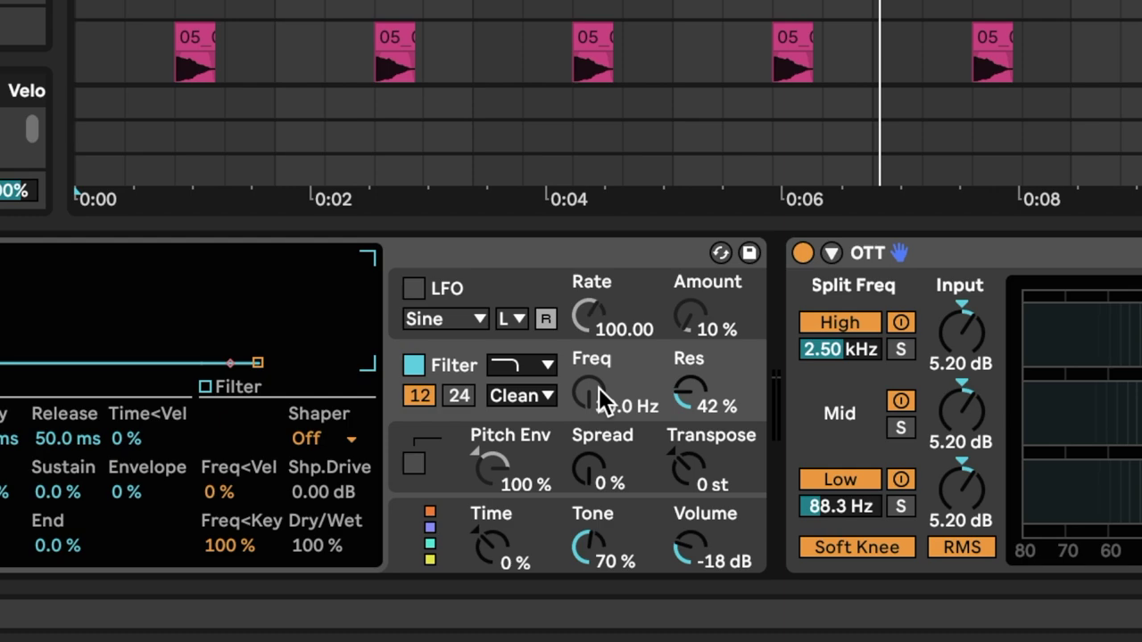
key("space")
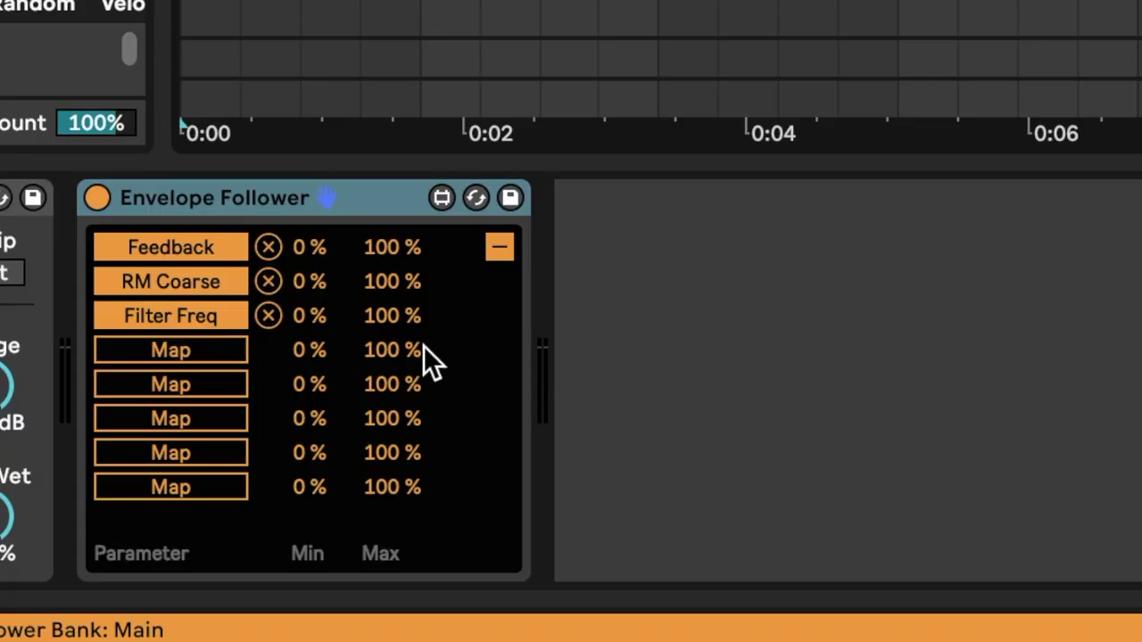
left_click_drag(323, 317, 324, 275)
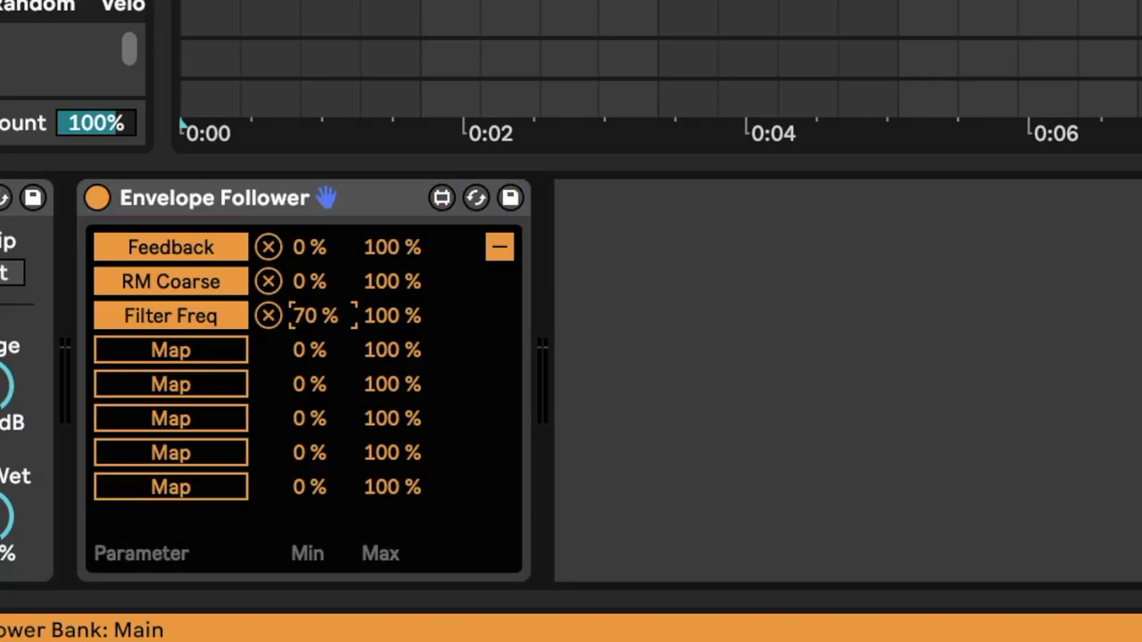
left_click_drag(367, 317, 366, 320)
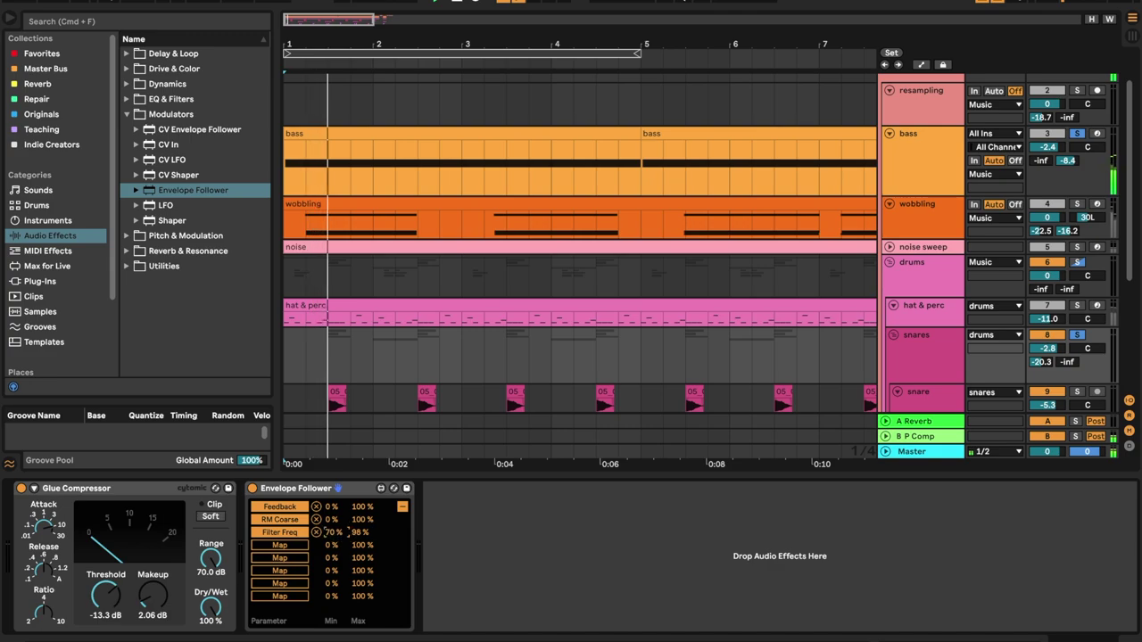
left_click_drag(331, 532, 331, 544)
left_click(357, 533)
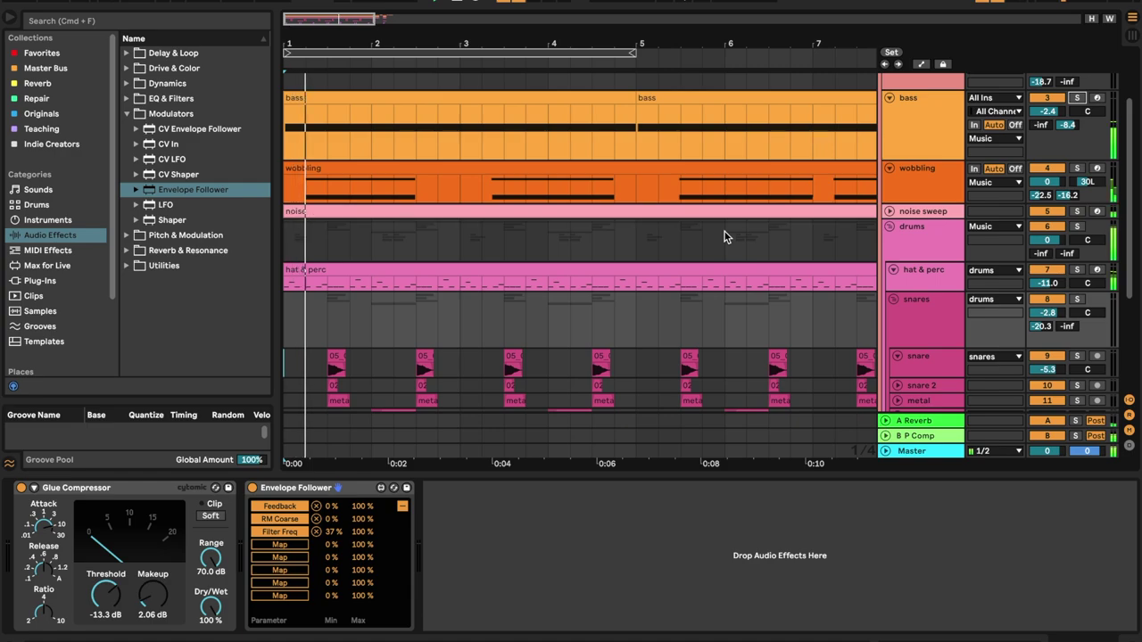
Return the follower to its envelope view, then browse the bass track's sampler-to-Saturator chain
left_click(402, 507)
left_click(444, 530)
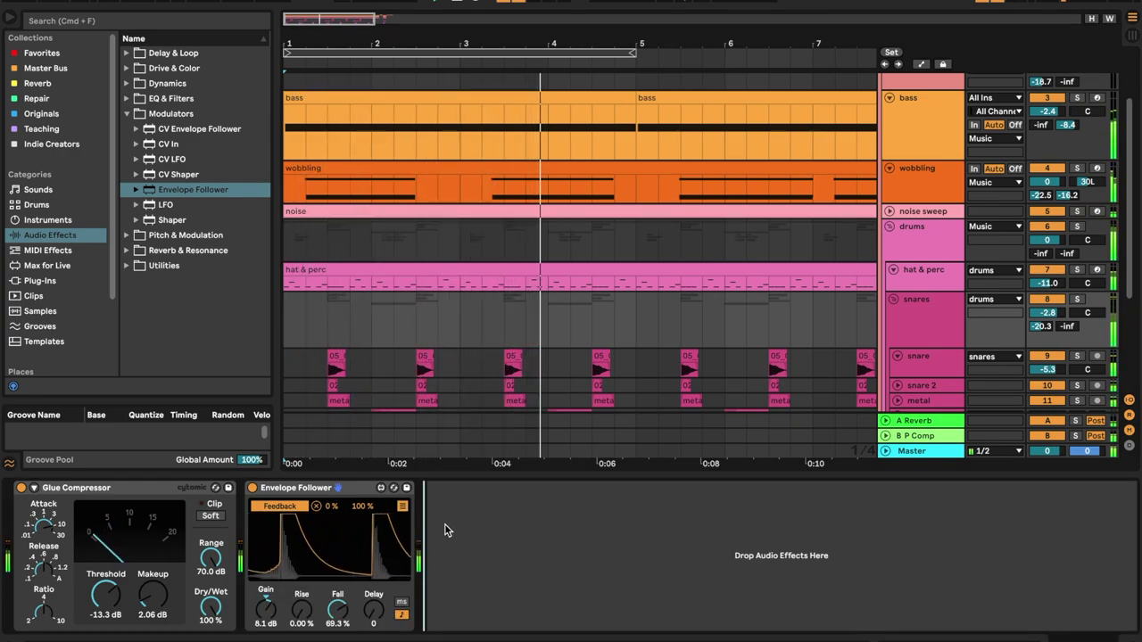
left_click(892, 124)
left_click(851, 507)
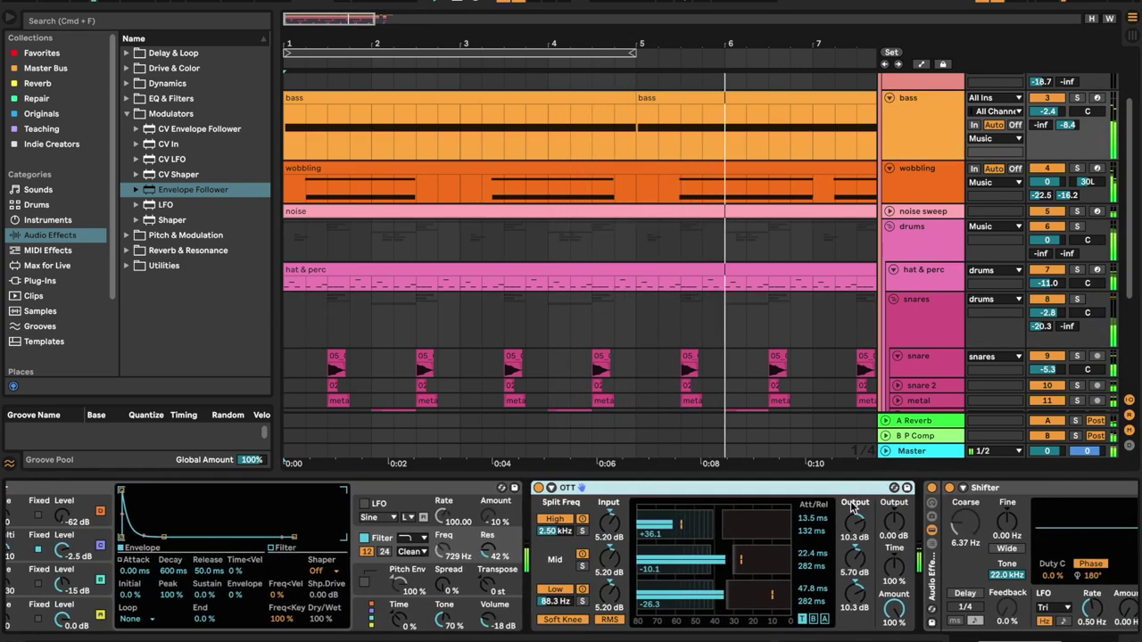
scroll(852, 506, "right", 5)
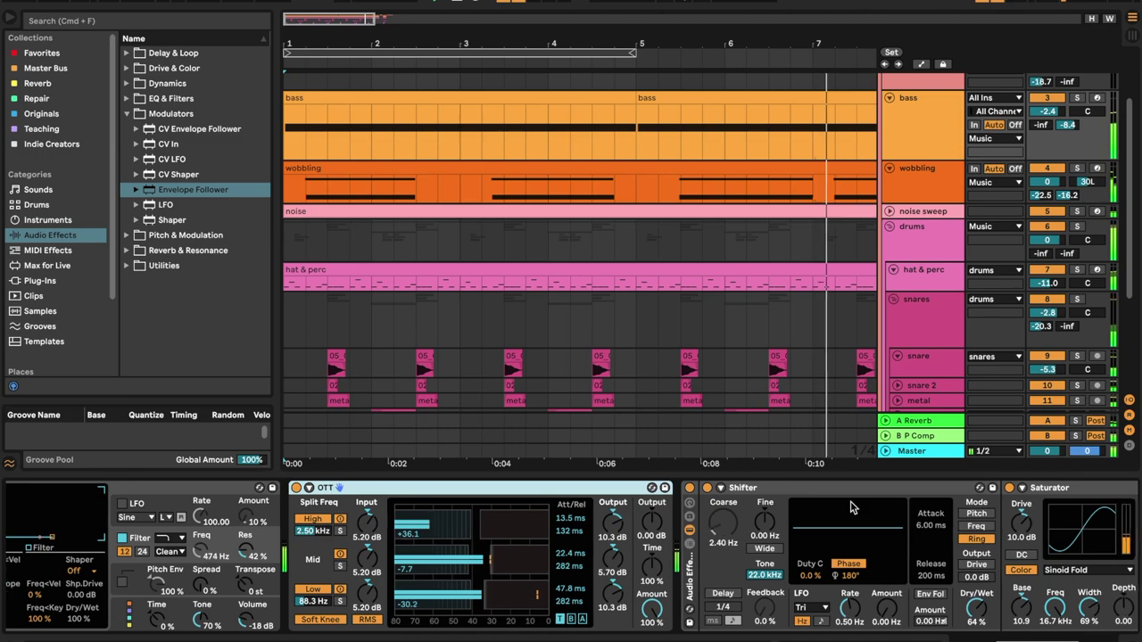
scroll(852, 507, "right", 2)
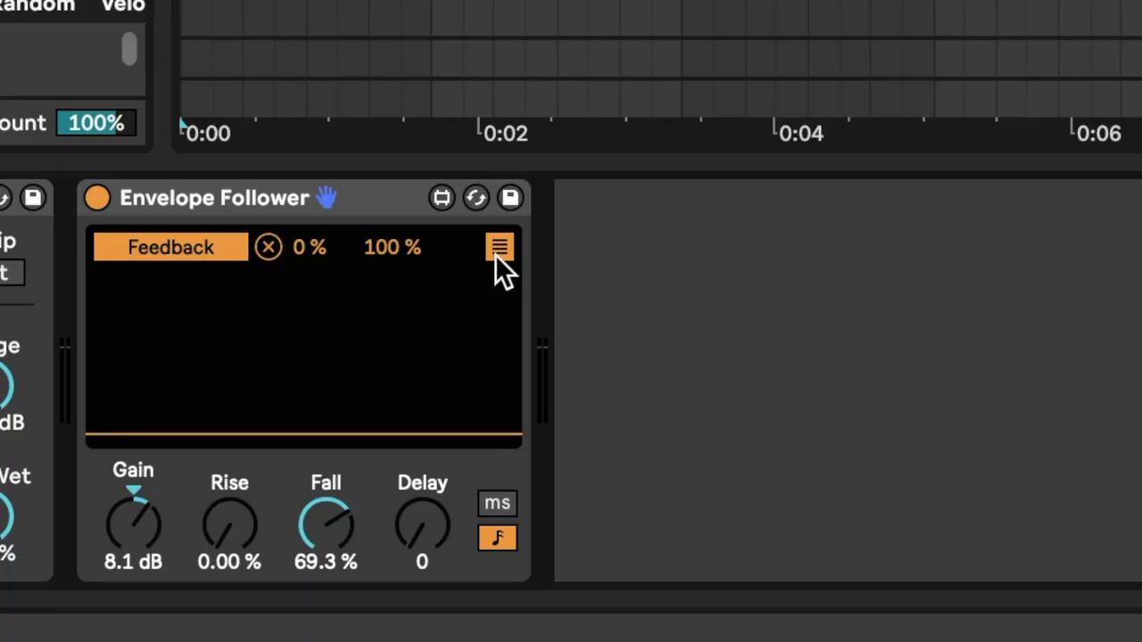
Remove the follower's Feedback, RM Coarse and Filter Freq mappings
left_click(497, 250)
left_click(271, 257)
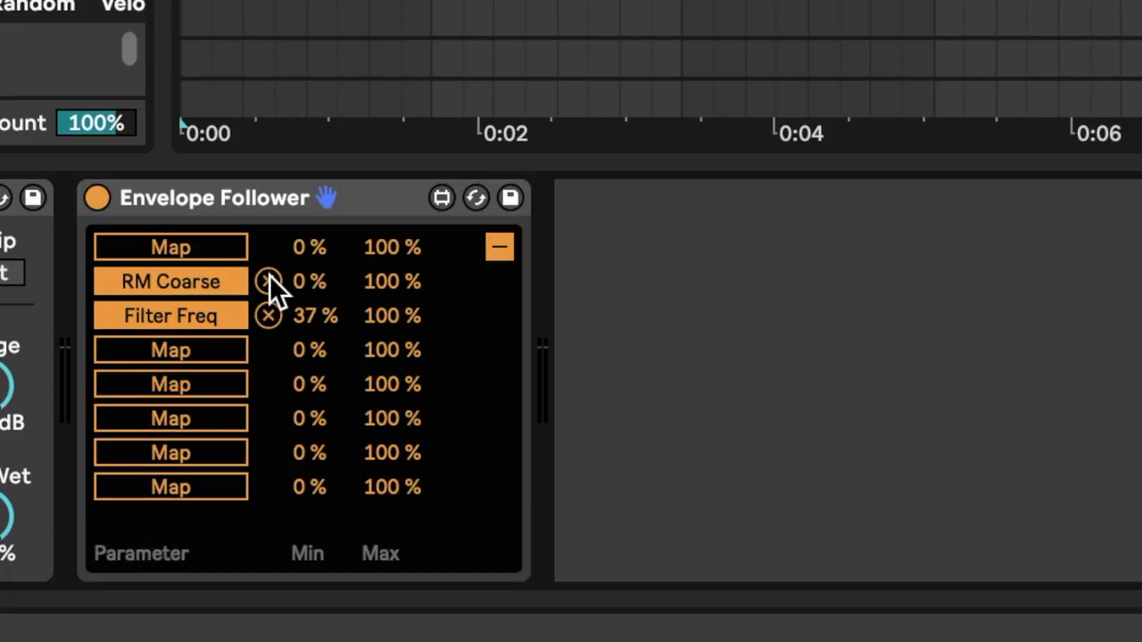
left_click(269, 282)
left_click(271, 305)
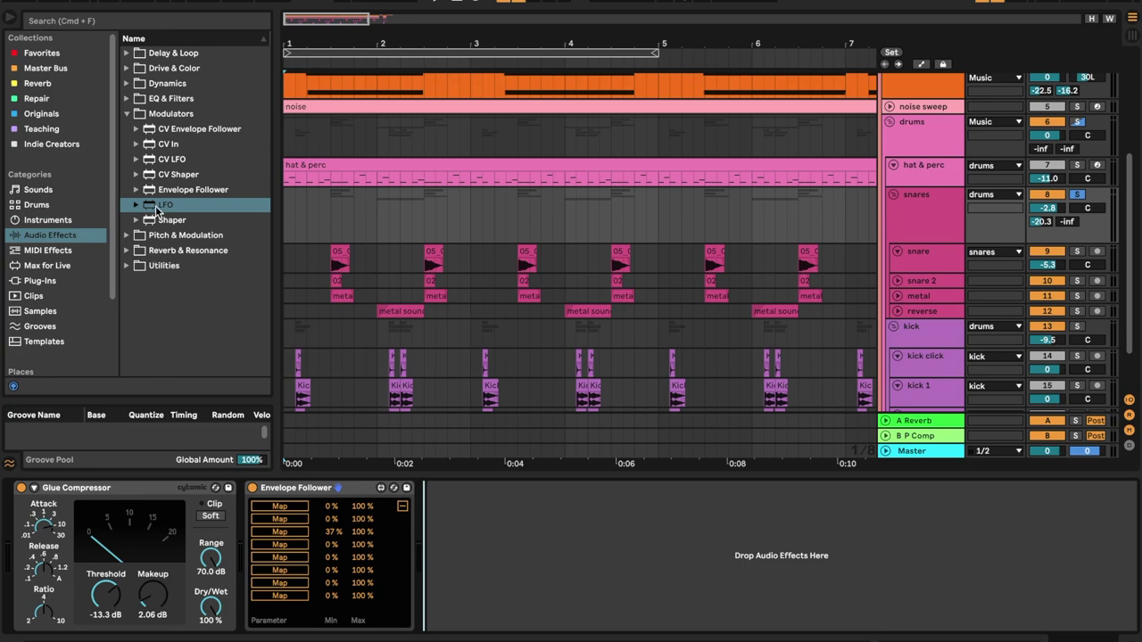
Insert an LFO from Modulators right after the Envelope Follower and show its mapping slots
left_click_drag(158, 209, 353, 511)
left_click_drag(523, 611, 527, 614)
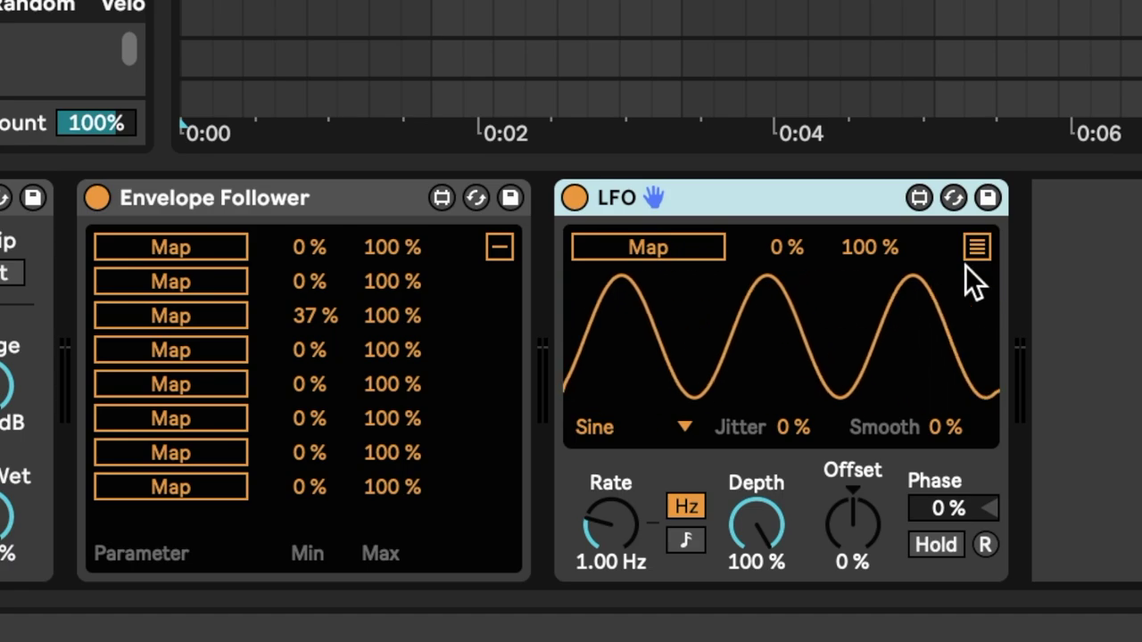
left_click(580, 505)
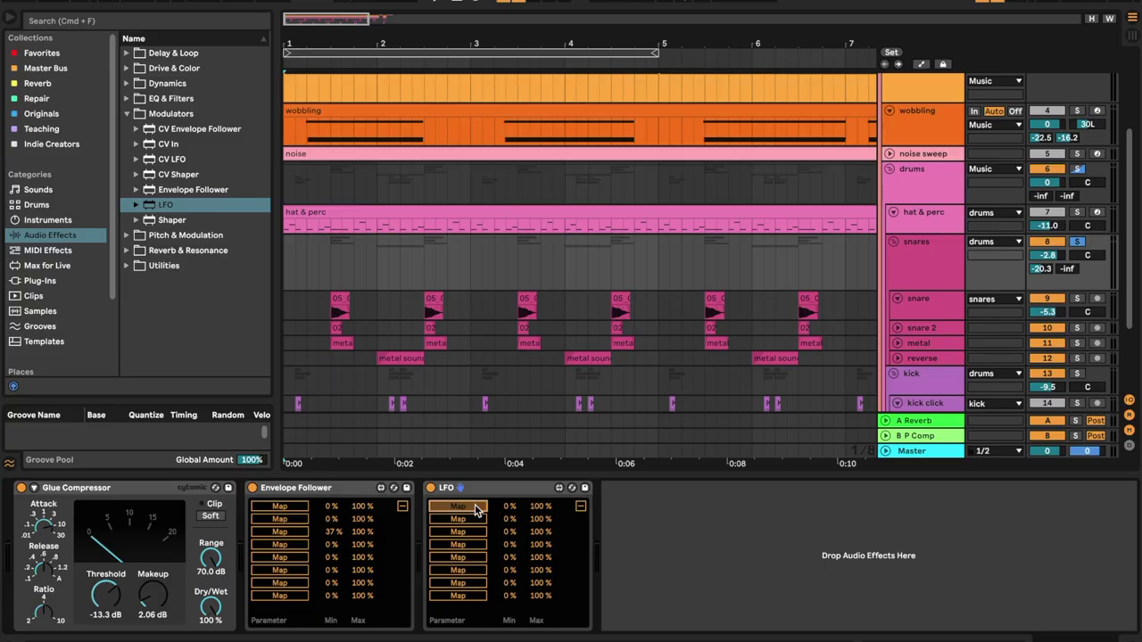
Link the LFO's first mapping to the Phaser-Flanger Feedback knob
scroll(956, 223, "up", 3)
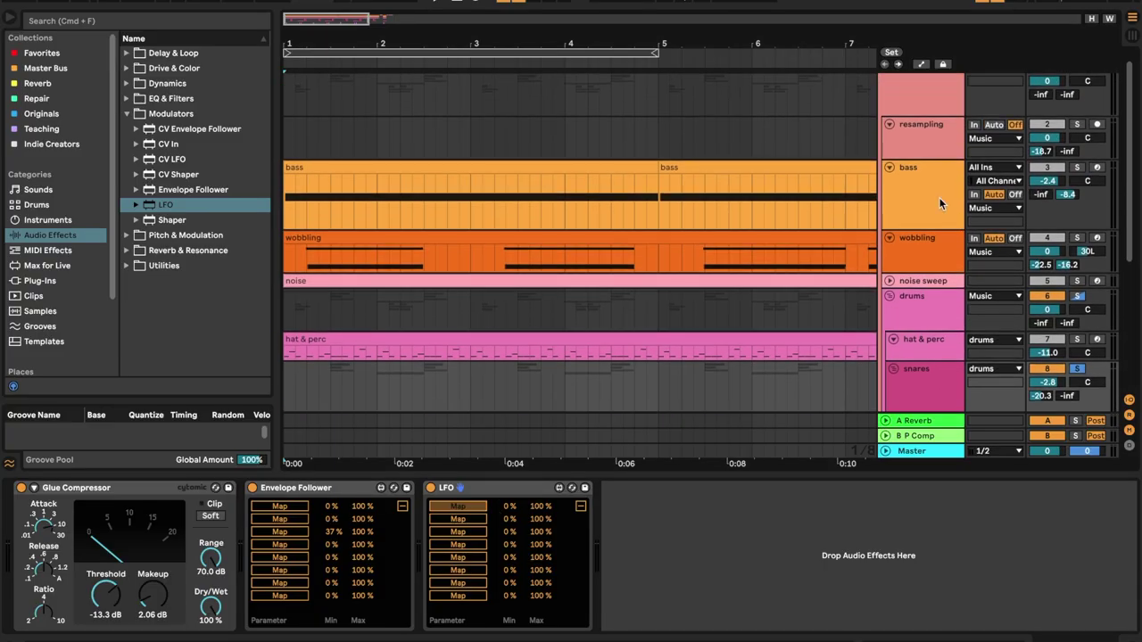
left_click(939, 204)
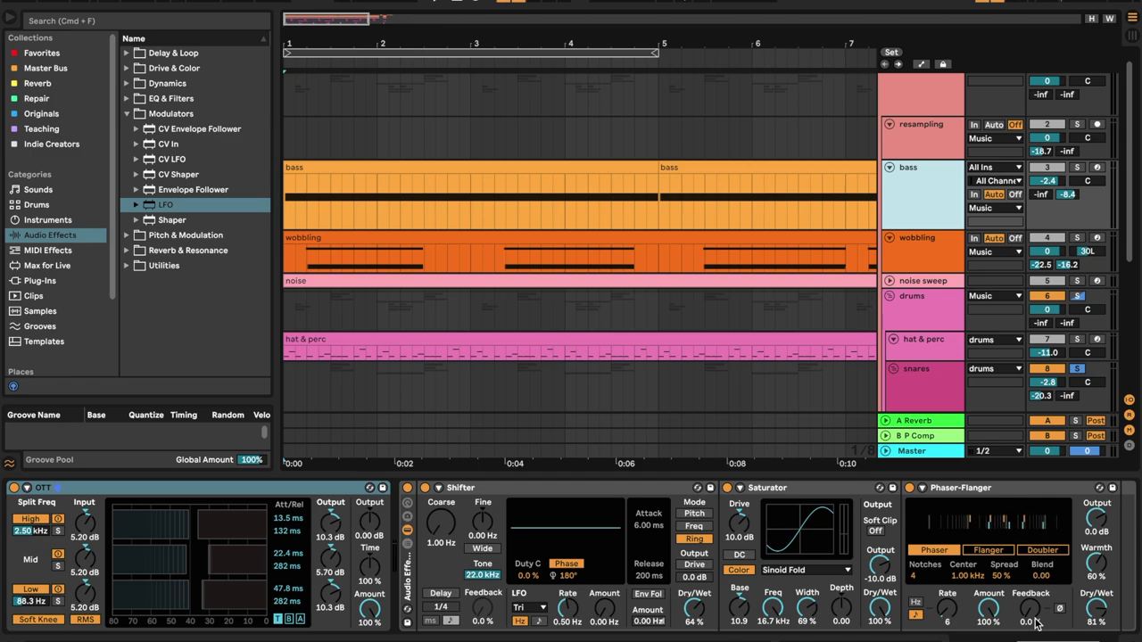
left_click_drag(1029, 615, 1029, 588)
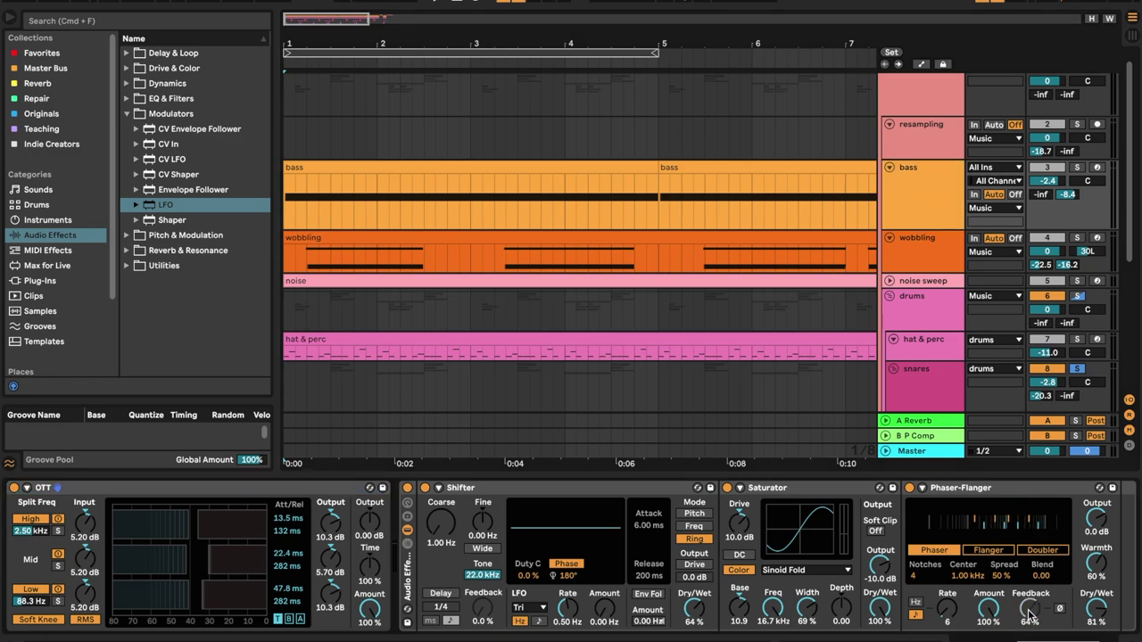
left_click(918, 360)
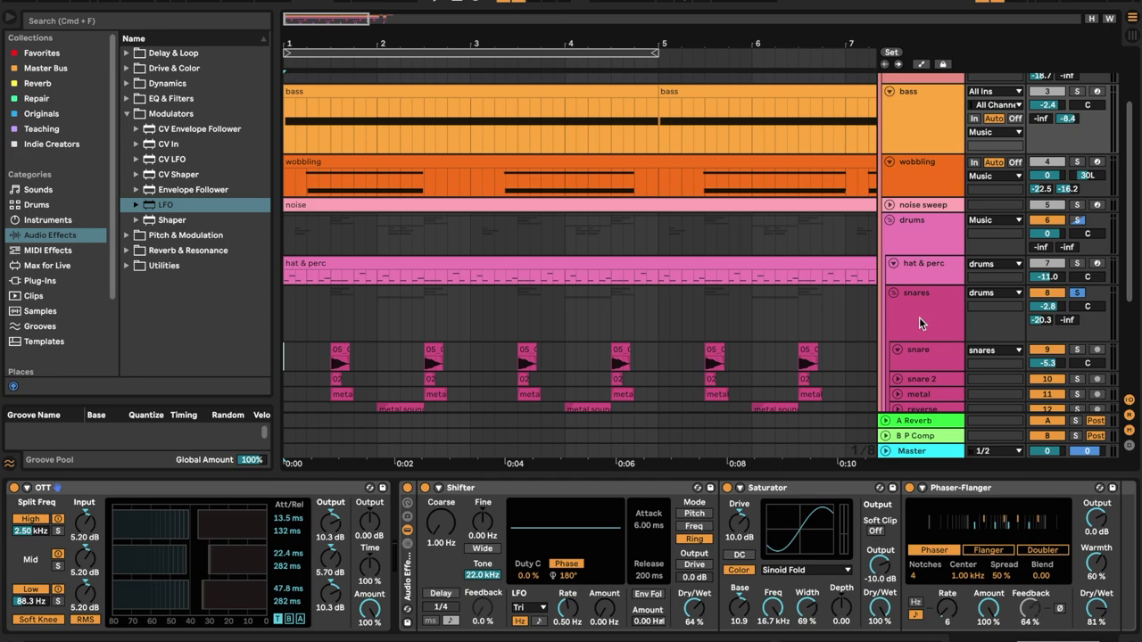
left_click(918, 324)
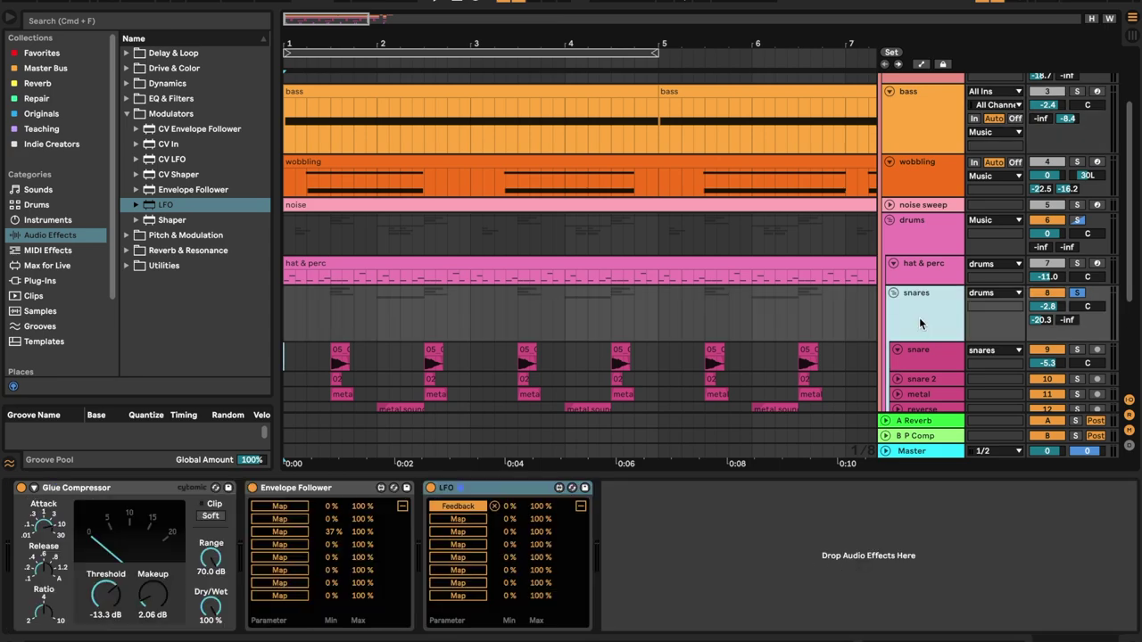
Map the LFO's second slot to the Shifter's ring-mod Coarse and verify both mappings
left_click(470, 521)
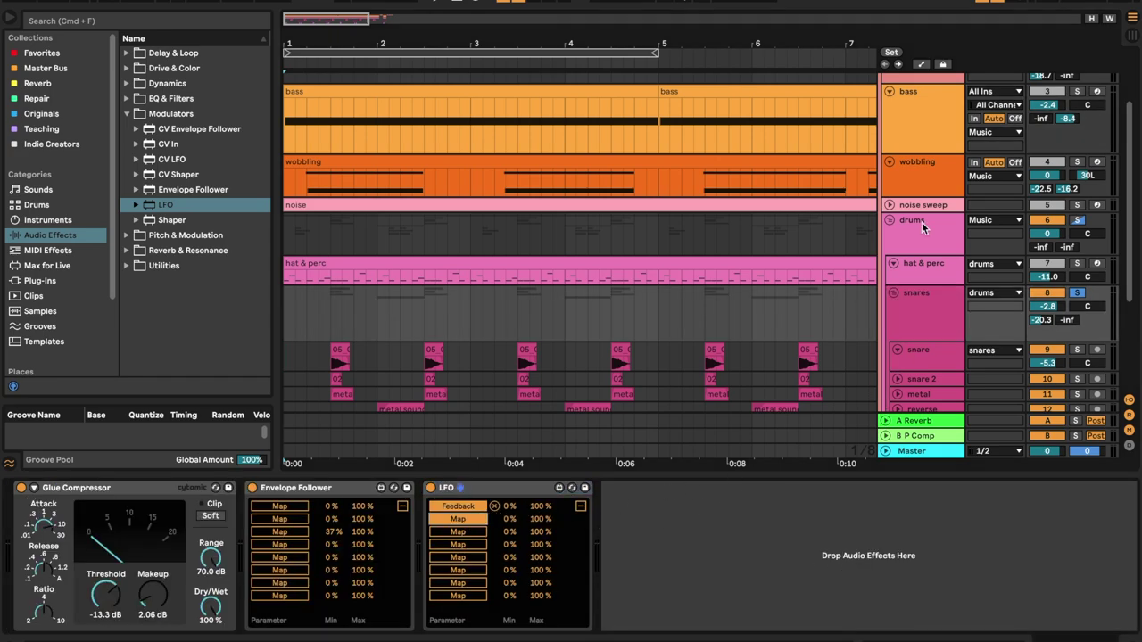
left_click(931, 136)
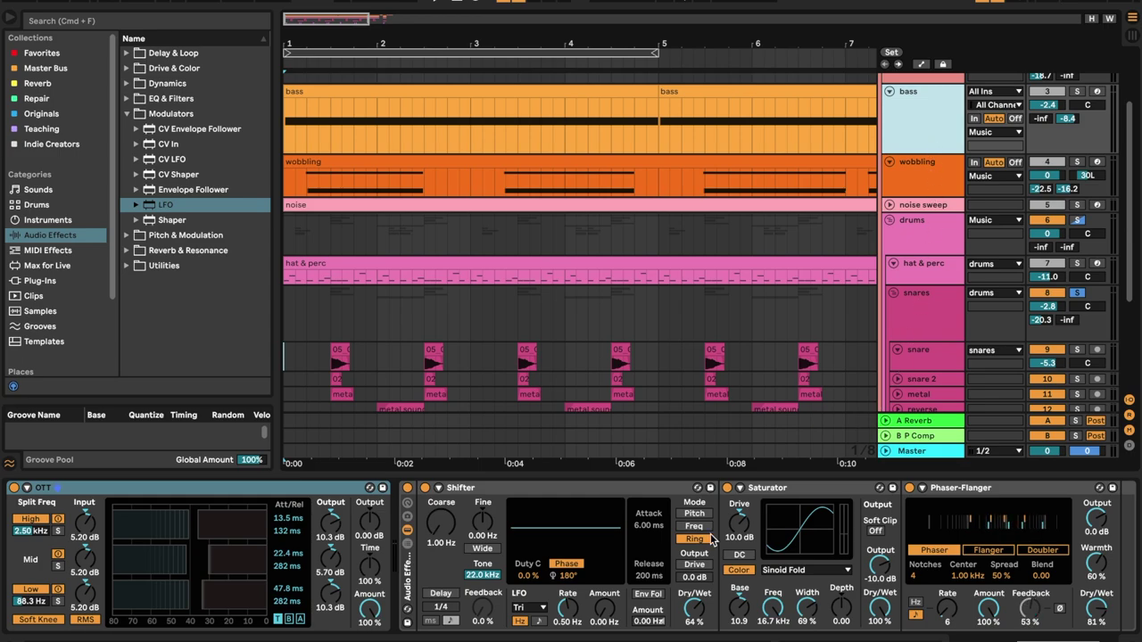
left_click(441, 528)
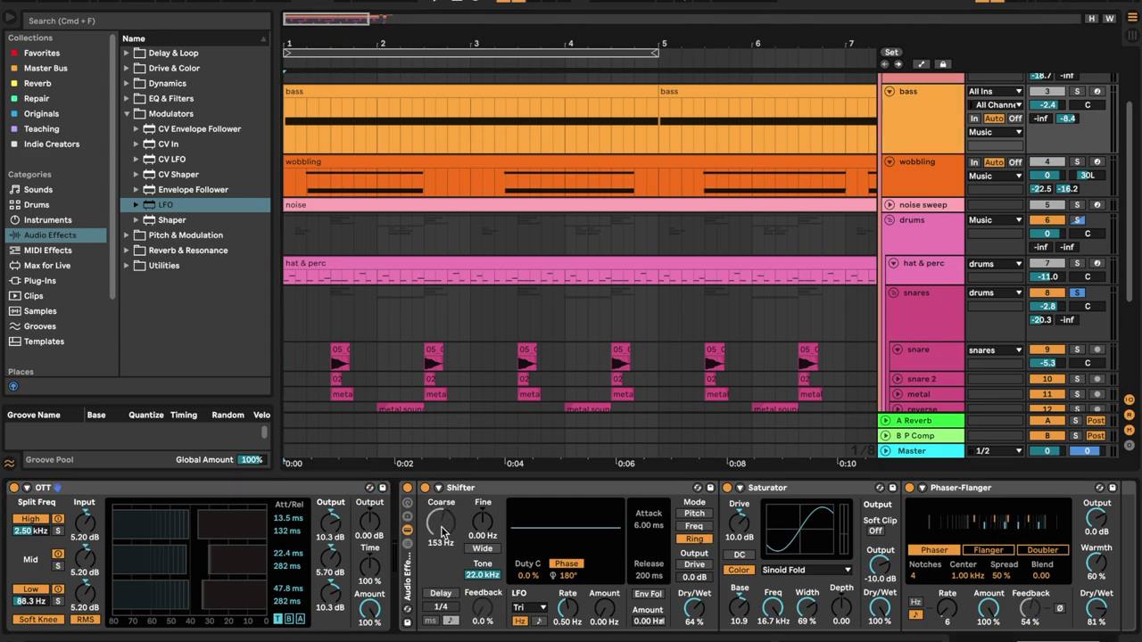
left_click(924, 309)
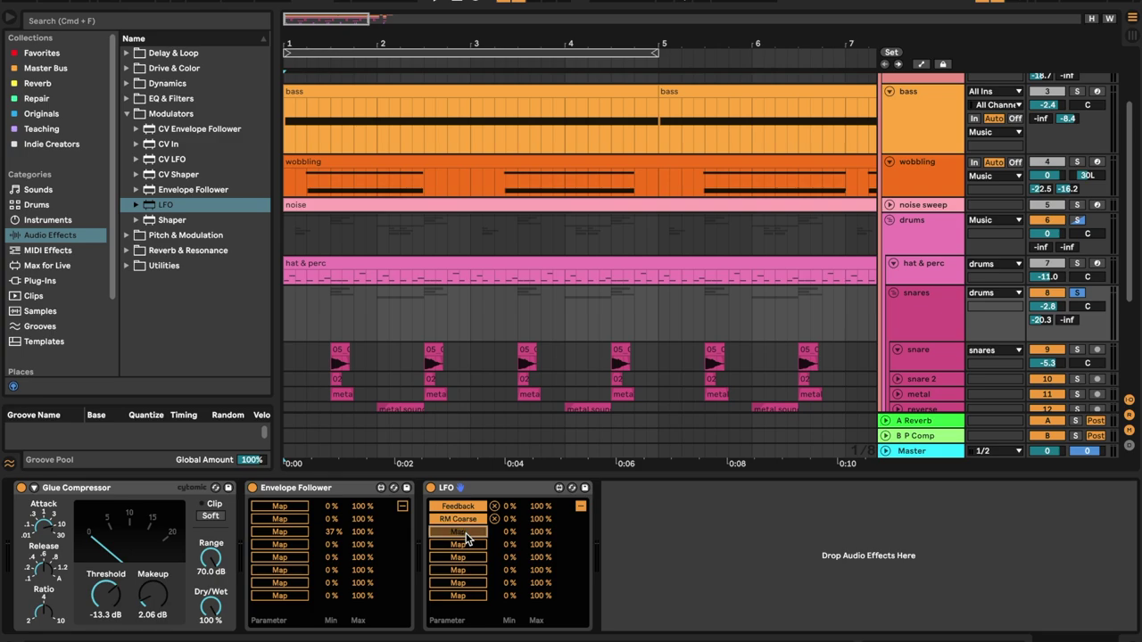
left_click(904, 131)
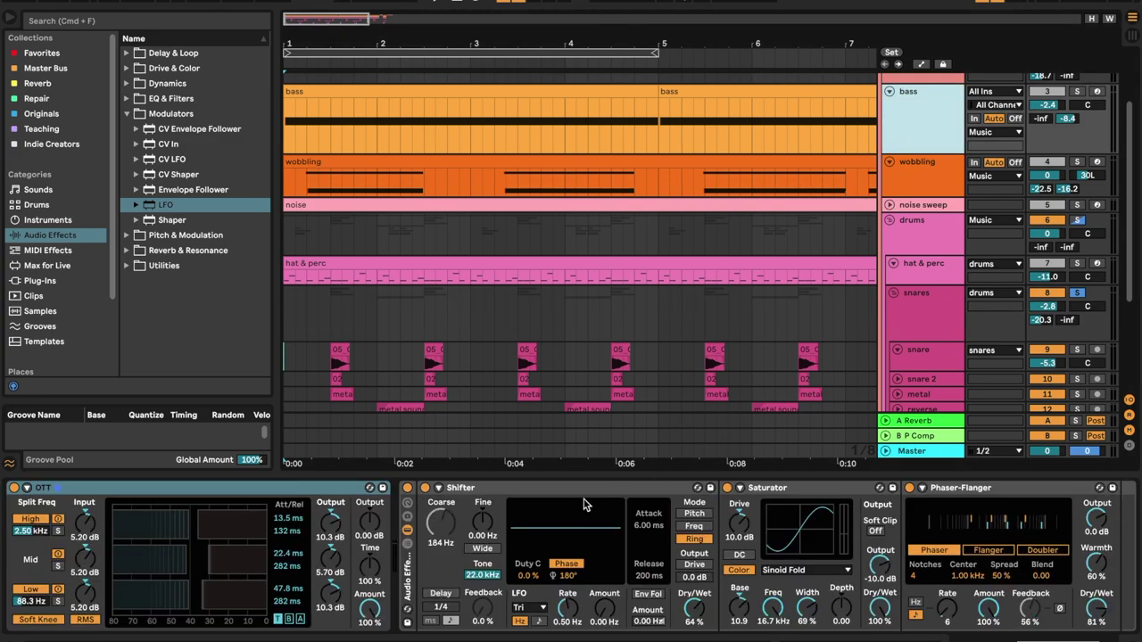
scroll(580, 506, "left", 10)
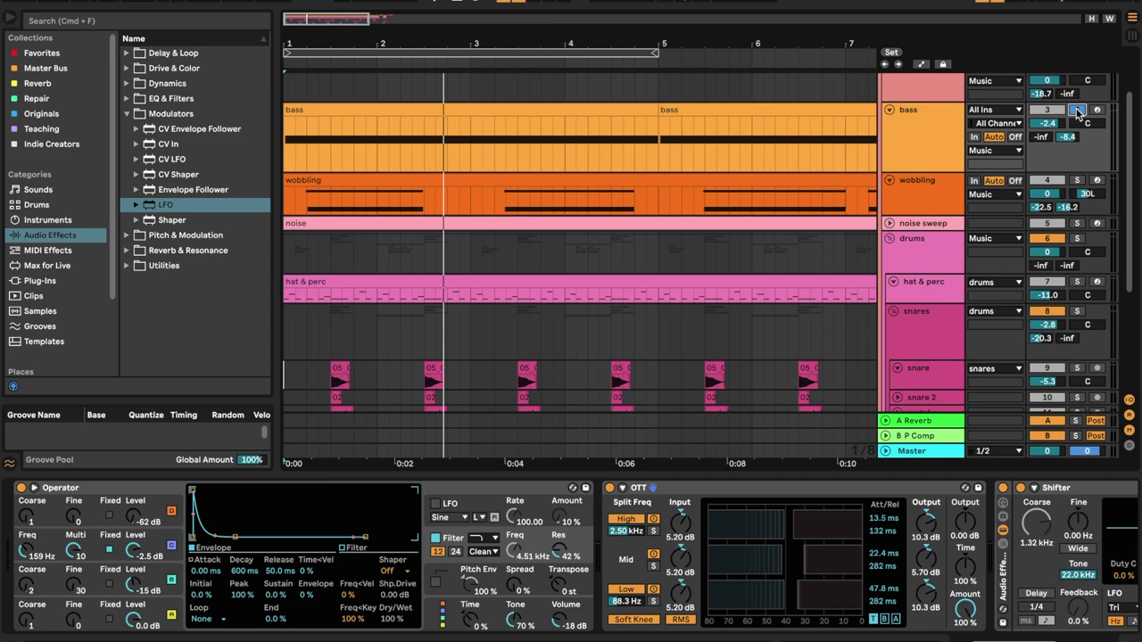
Start playback and raise the LFO Rate to 8.12 Hz
key("space")
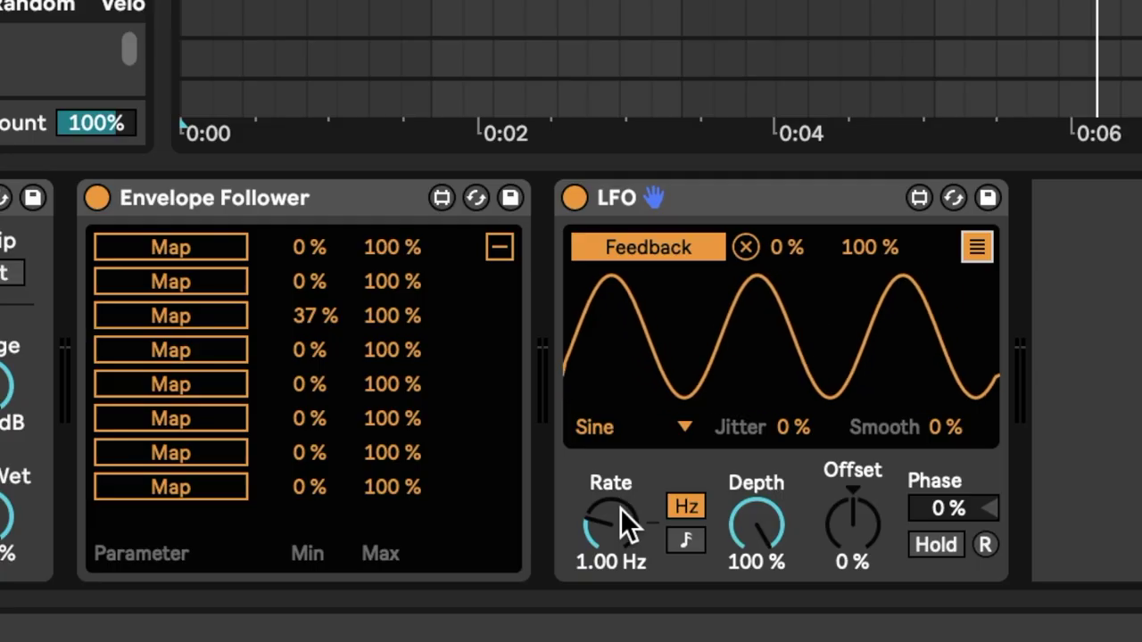
left_click_drag(620, 509, 620, 473)
left_click_drag(620, 544, 625, 473)
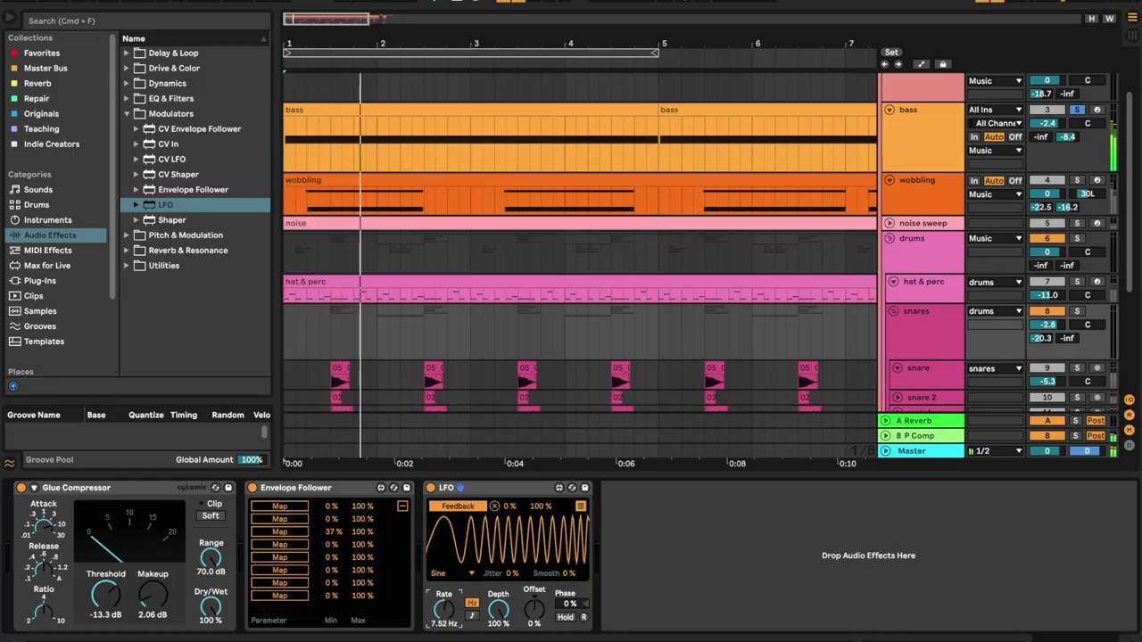
left_click_drag(444, 609, 449, 611)
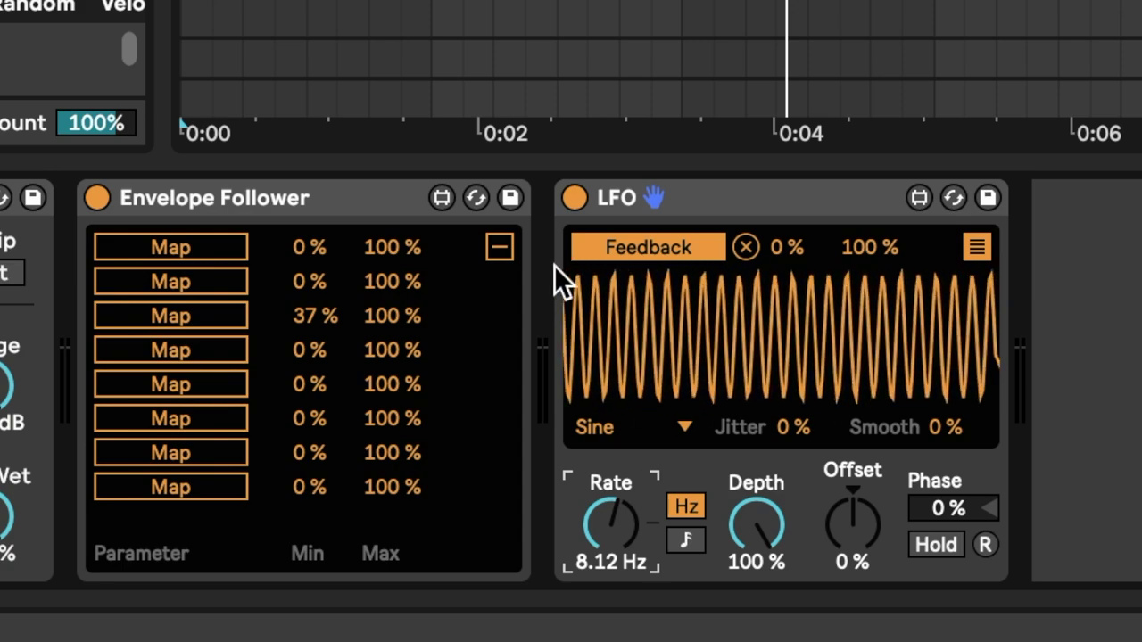
Map the Envelope Follower's first slot to the LFO Depth
left_click(500, 250)
left_click(224, 236)
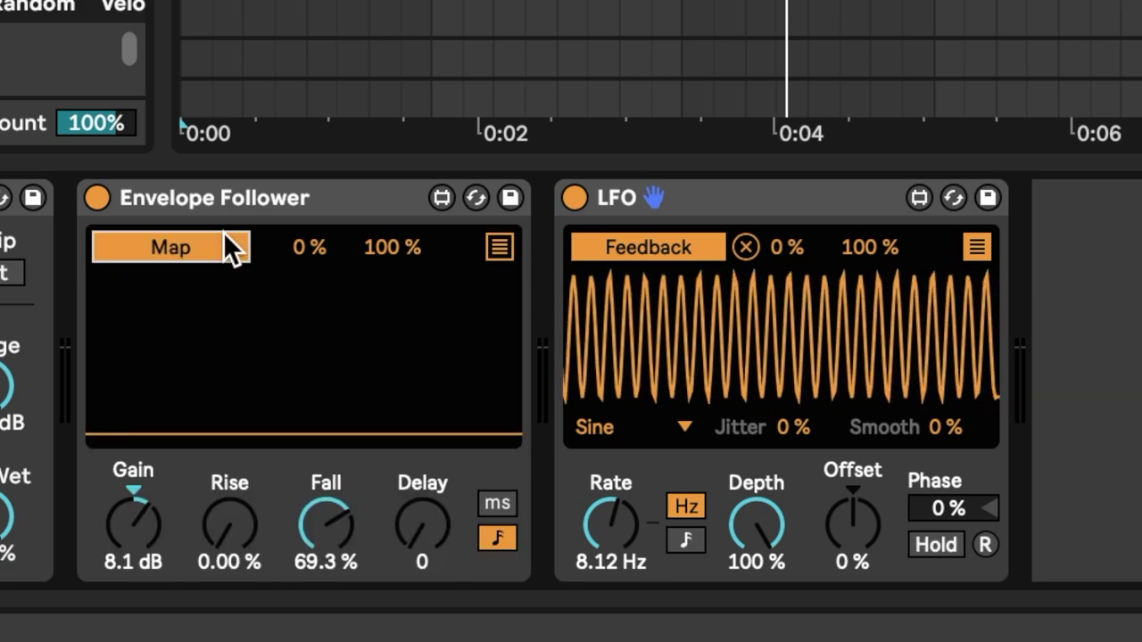
left_click(751, 530)
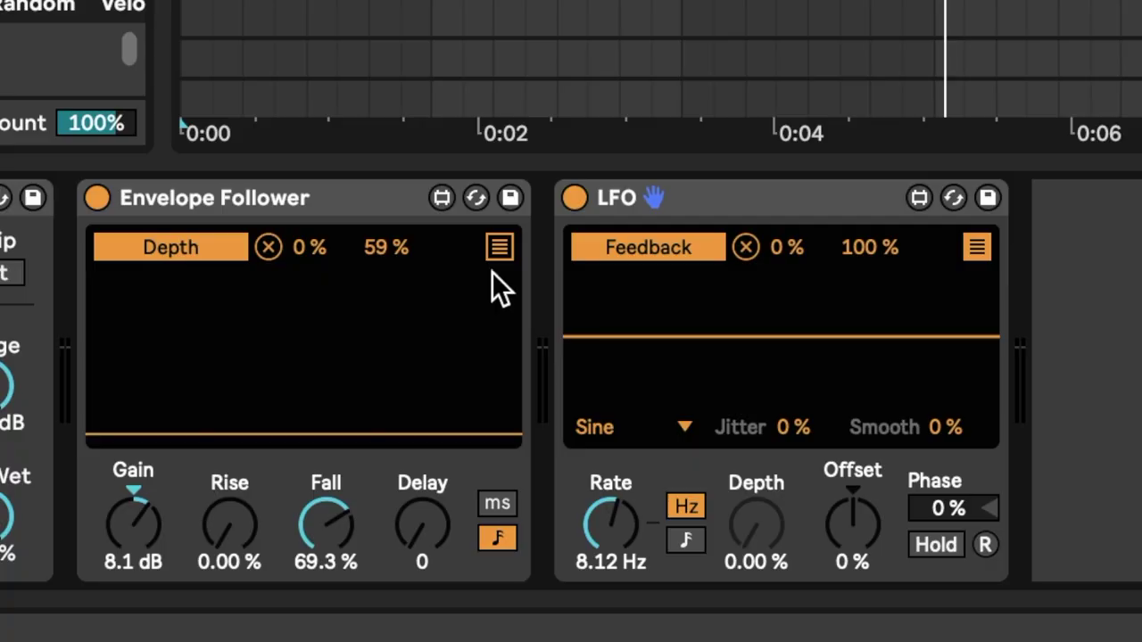
Map a second Envelope Follower slot to the LFO Rate
left_click(500, 247)
left_click(185, 286)
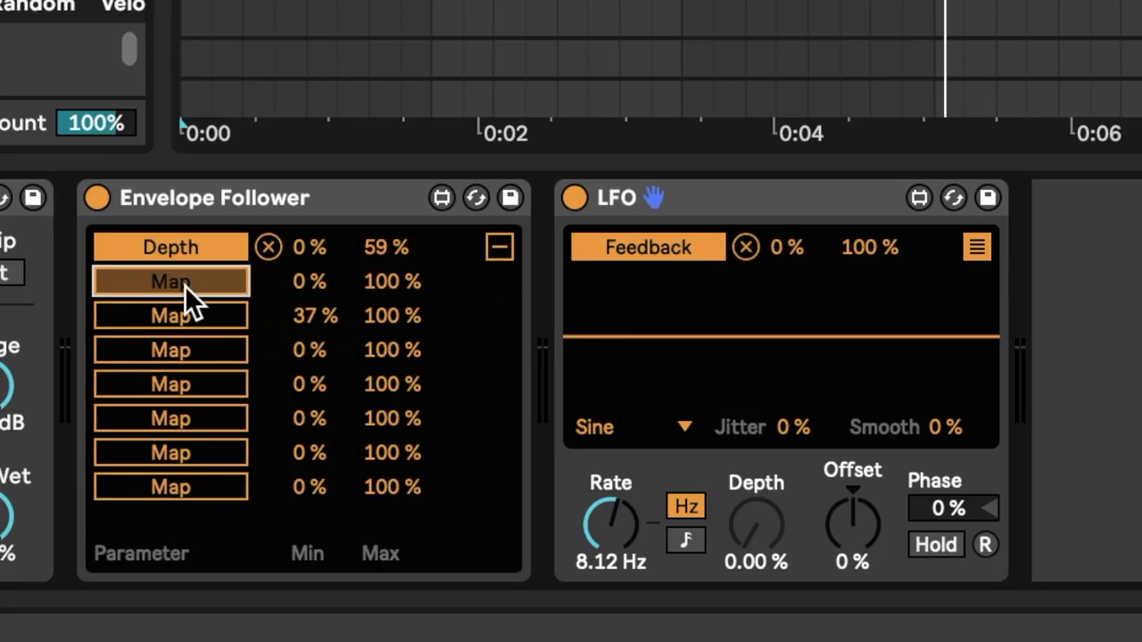
left_click(605, 526)
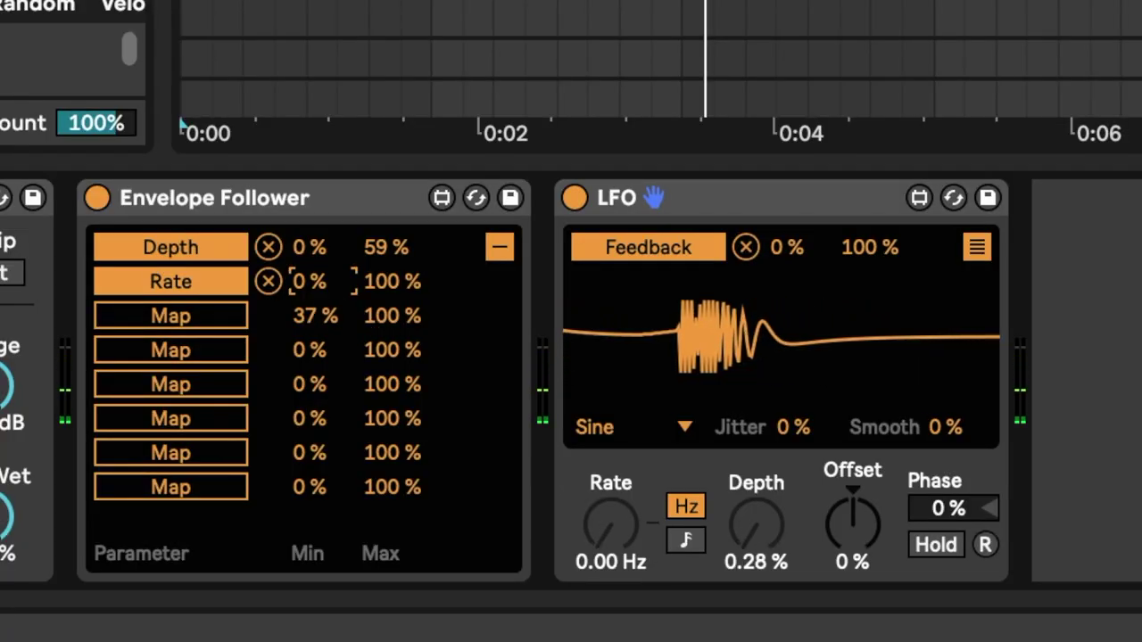
Set the Envelope Follower's LFO Rate range to 15% minimum and 70% maximum
left_click_drag(308, 281, 309, 258)
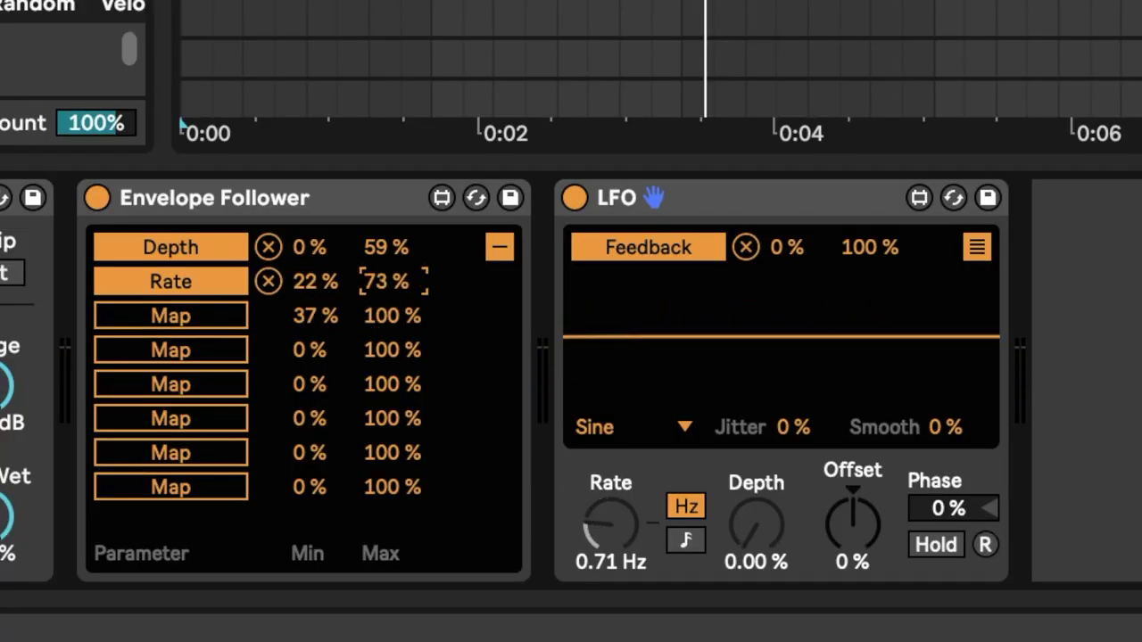
left_click_drag(386, 281, 386, 273)
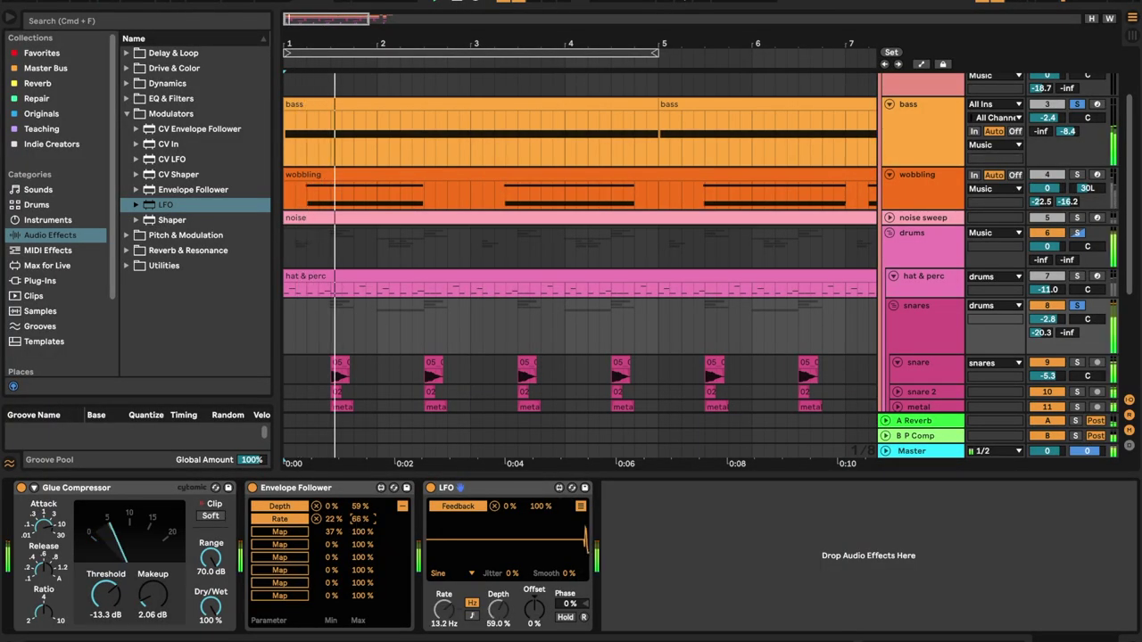
left_click_drag(361, 518, 361, 513)
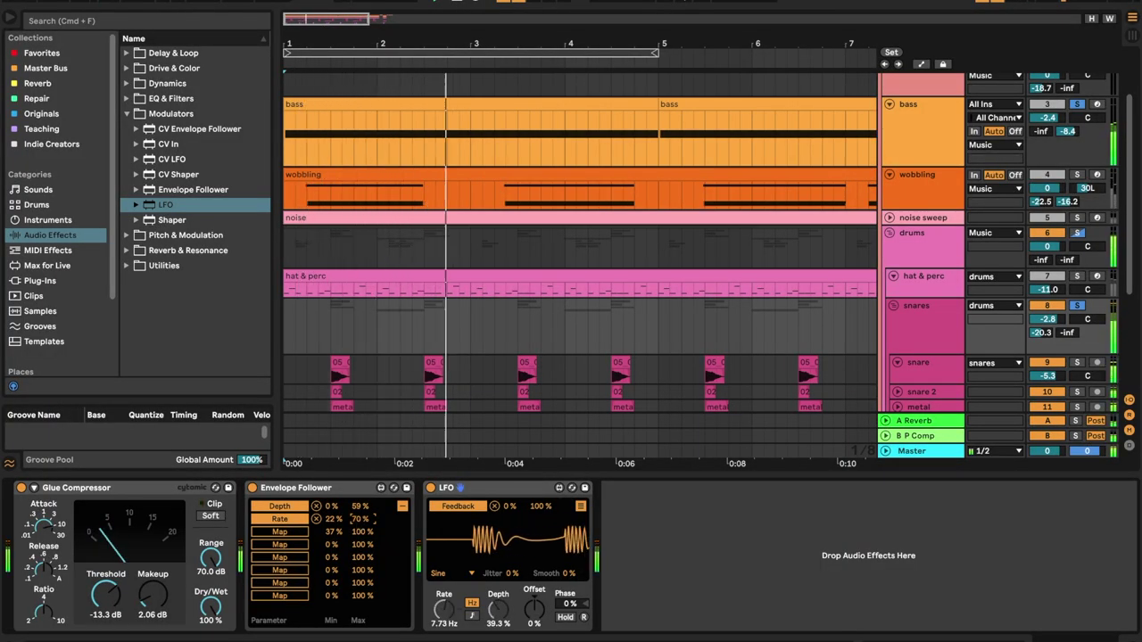
left_click_drag(332, 518, 339, 524)
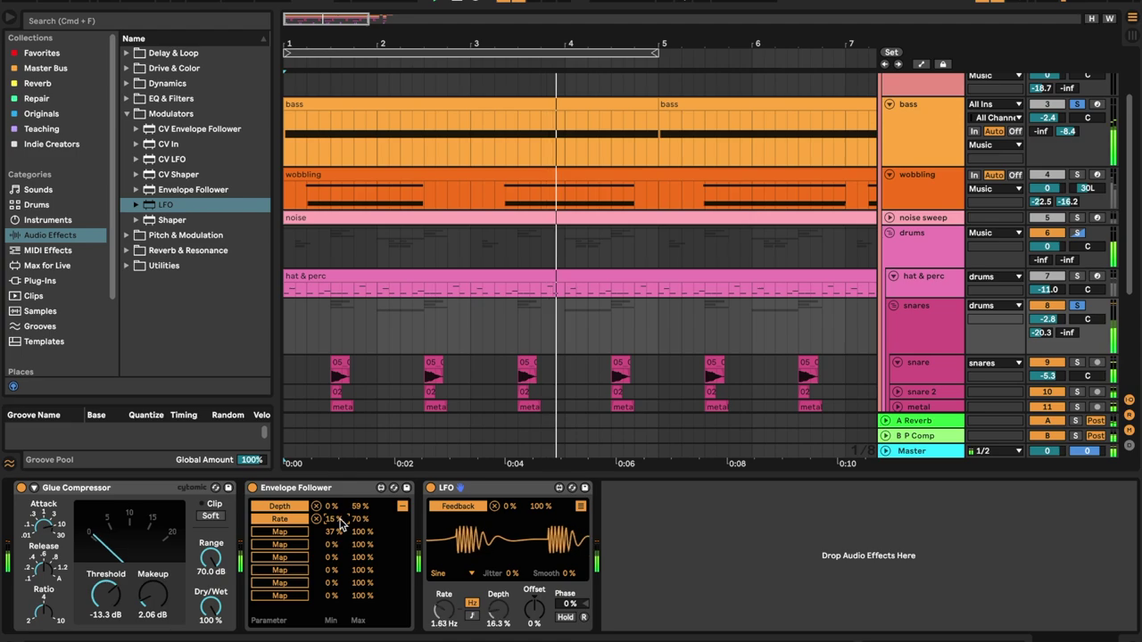